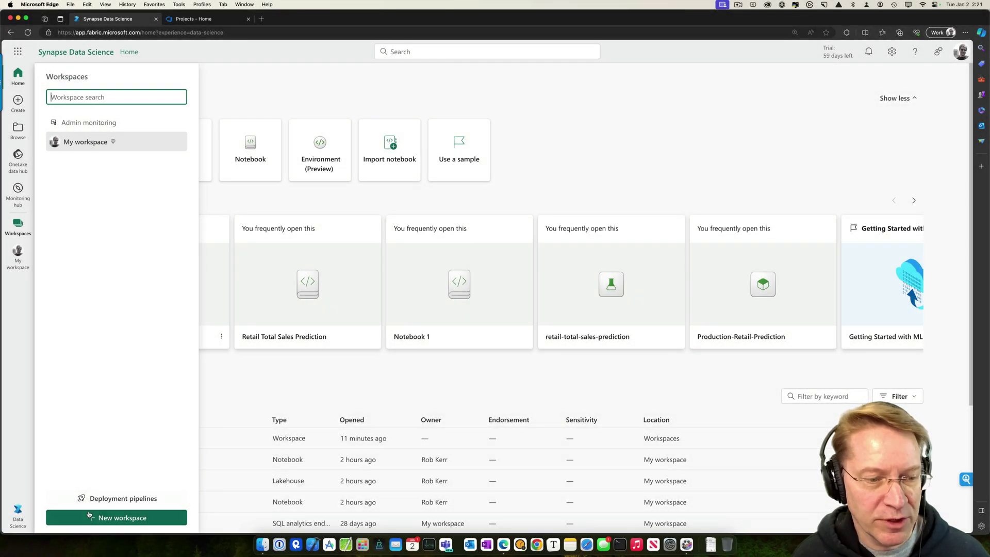
Create a new workspace named RepoDemo, reviewing its Advanced settings before applying.
left_click(116, 517)
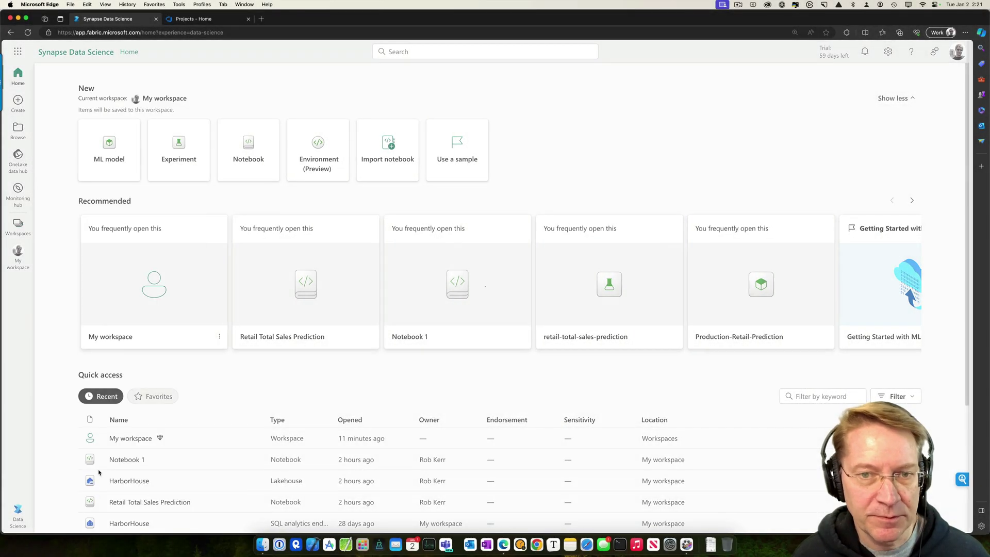
left_click(742, 116)
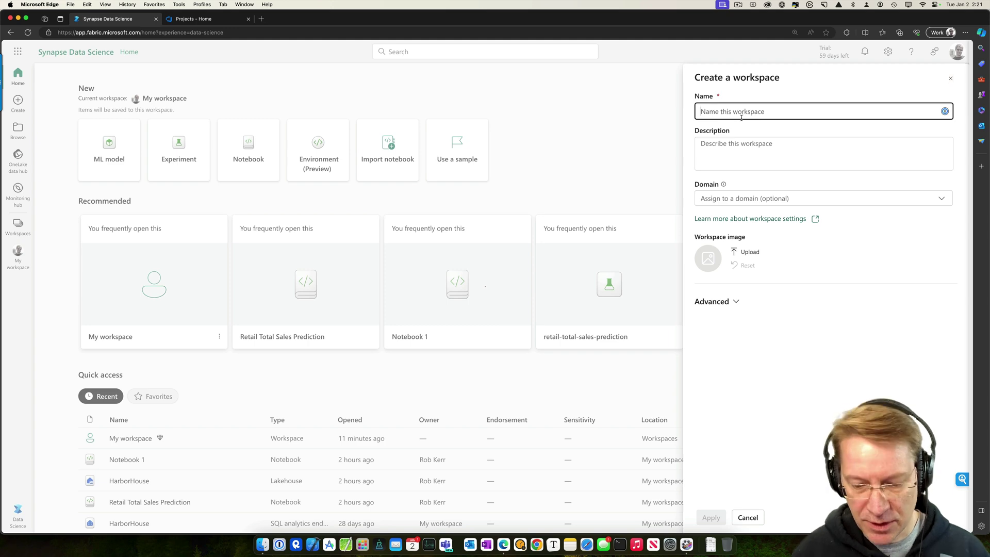
type("RepoDemo")
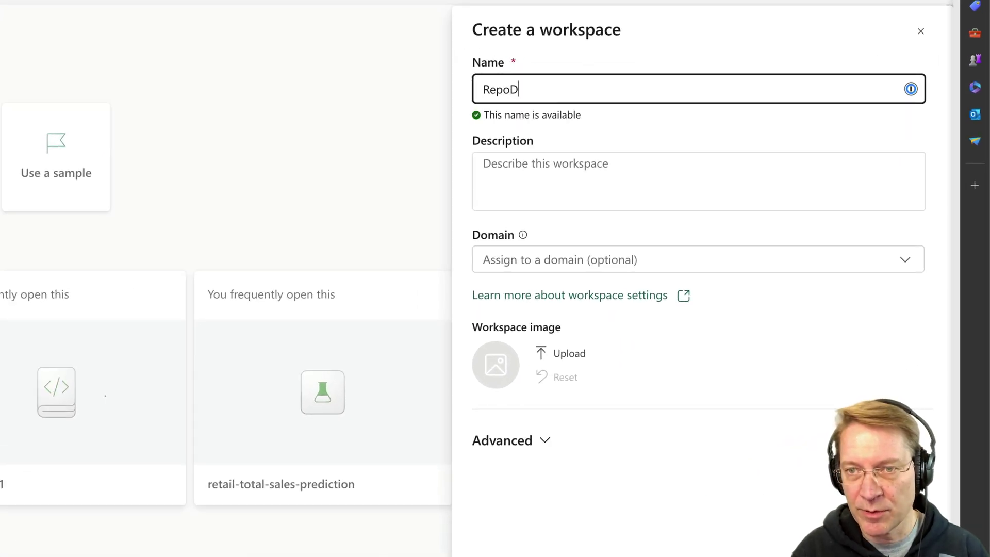
left_click(630, 176)
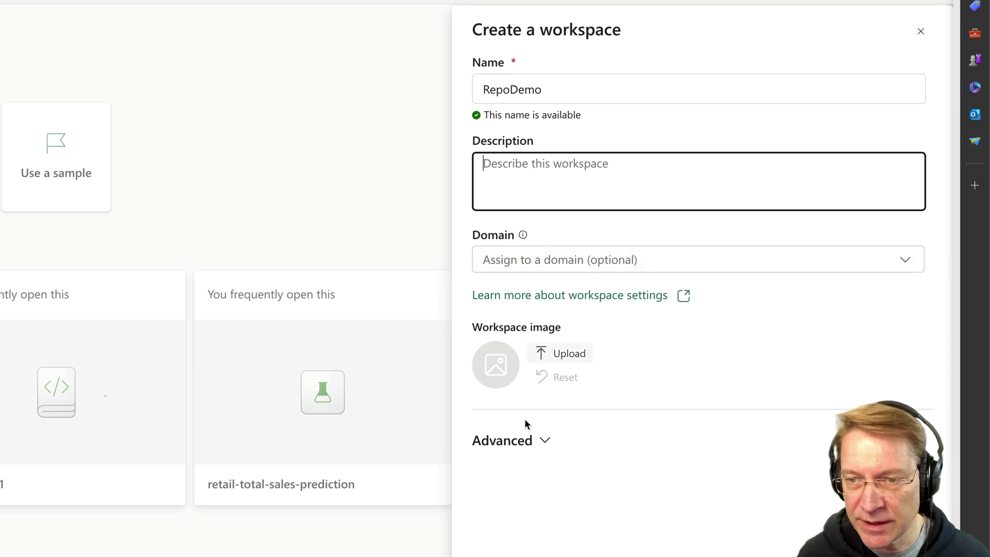
left_click(549, 438)
scroll(552, 420, "down", 10)
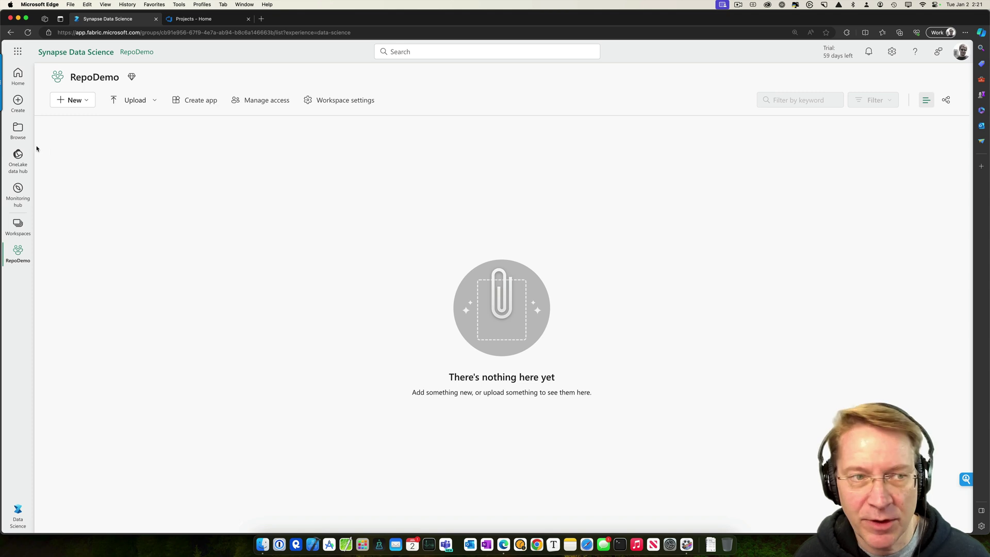
Create a lakehouse named RepoDemoLH in the RepoDemo workspace.
left_click(73, 99)
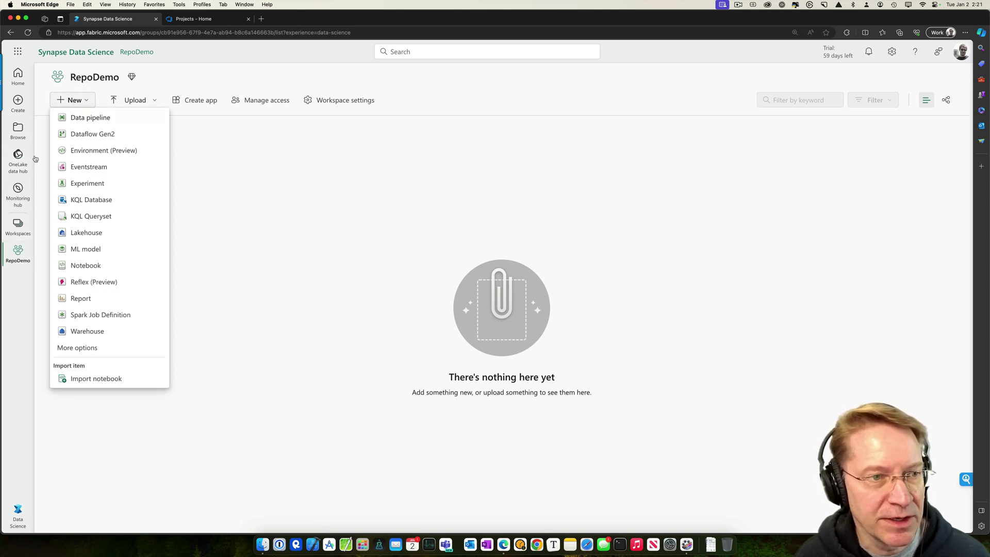
left_click(88, 232)
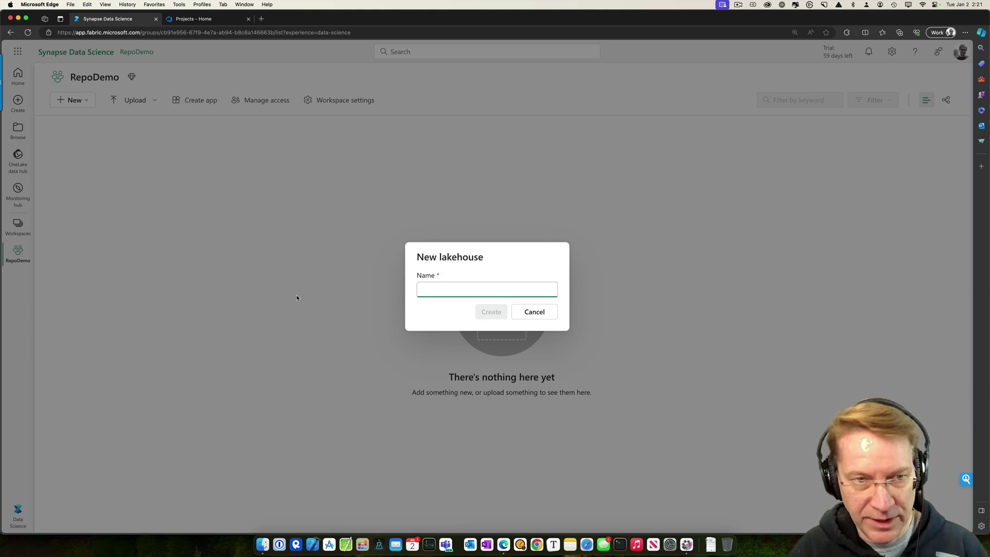
type("RepoDemo")
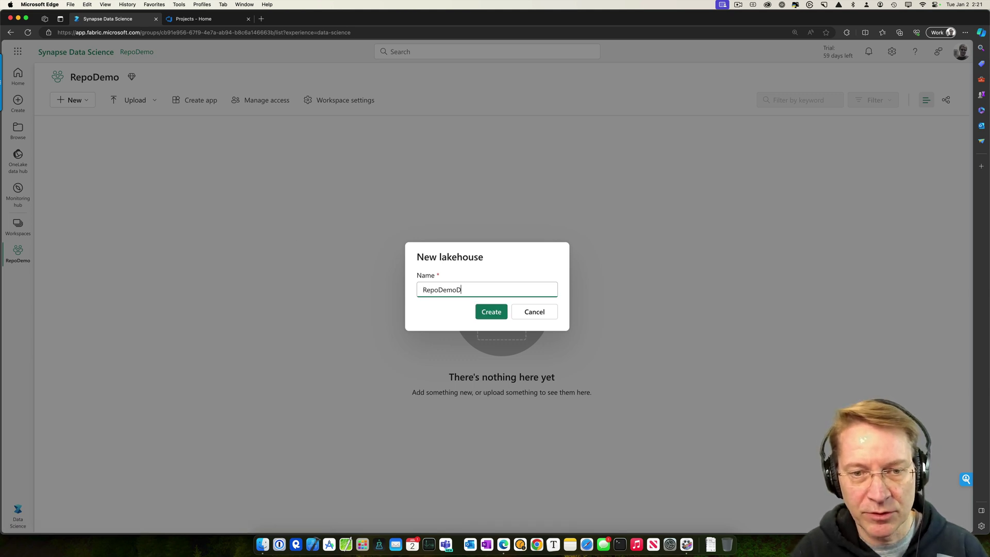
type("LH")
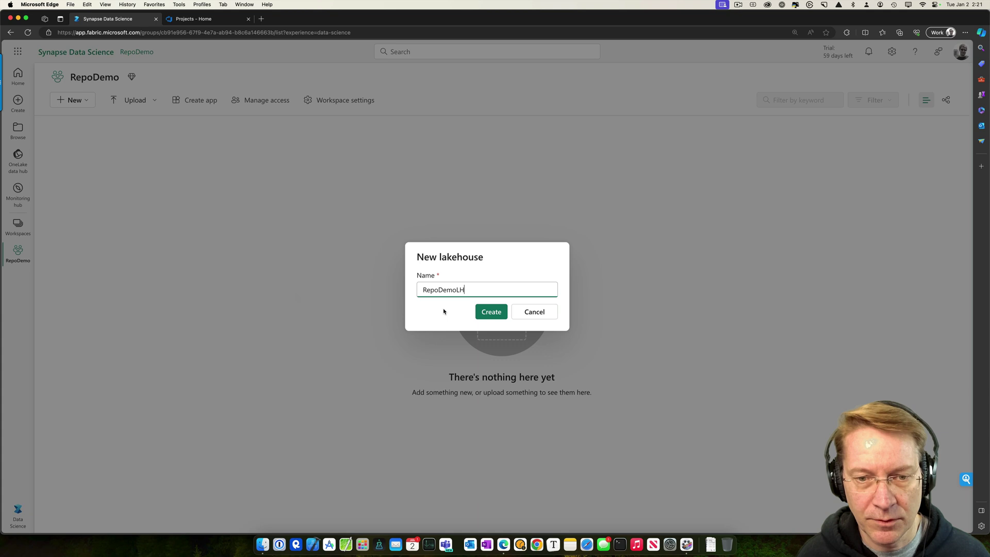
left_click(505, 314)
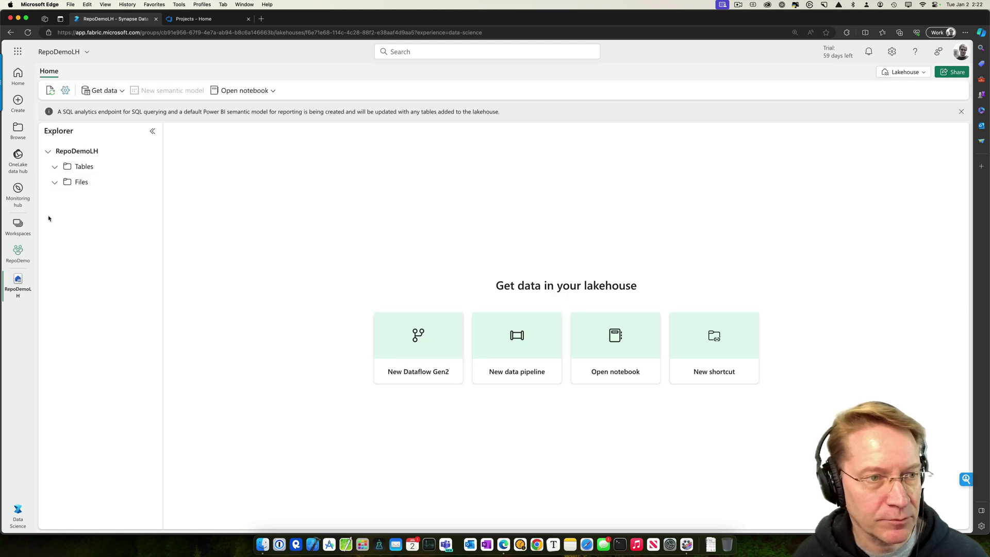
Upload spacex_falcon9_launches.csv into RepoDemoLH's Files folder and confirm it is listed.
left_click(146, 184)
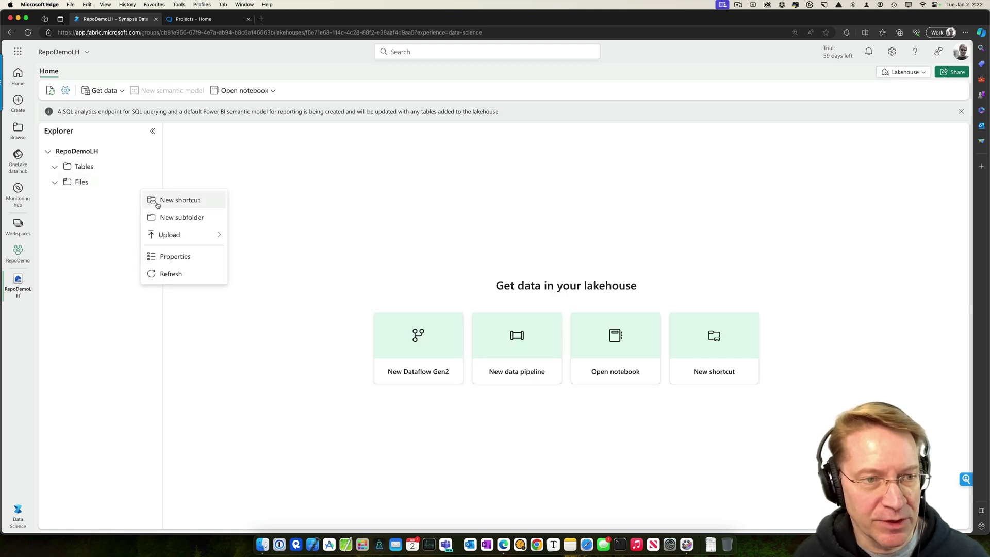
mouse_move(216, 234)
left_click(258, 236)
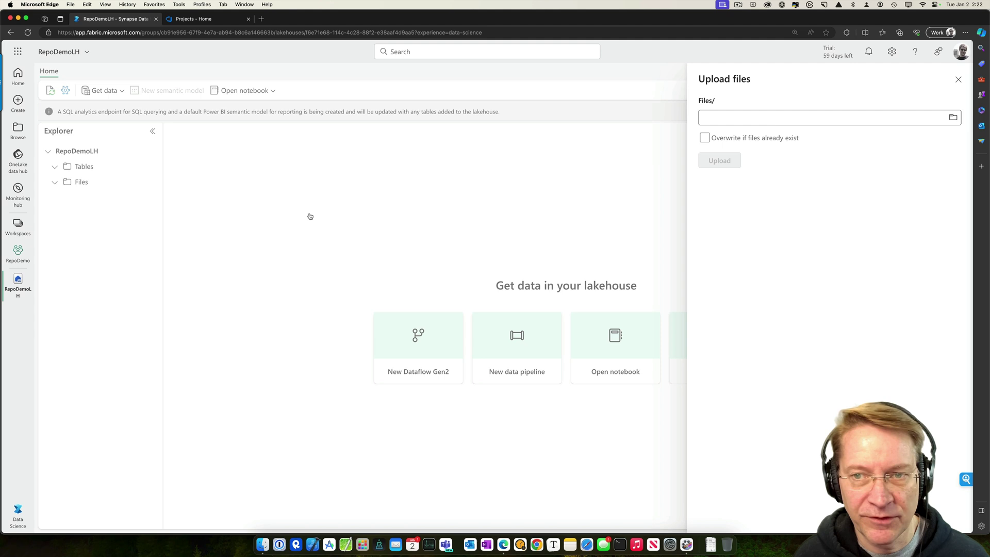
left_click(775, 119)
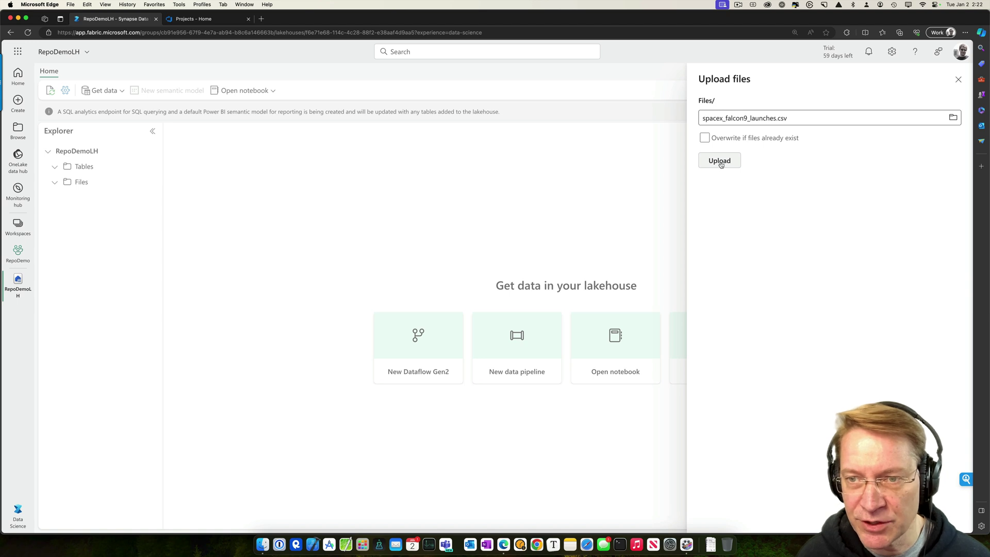
left_click(720, 162)
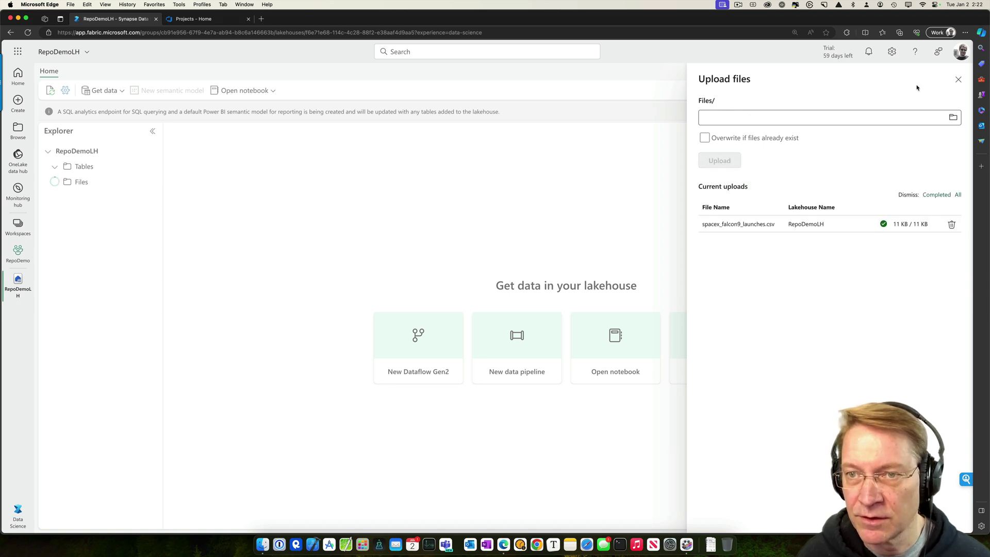
left_click(958, 79)
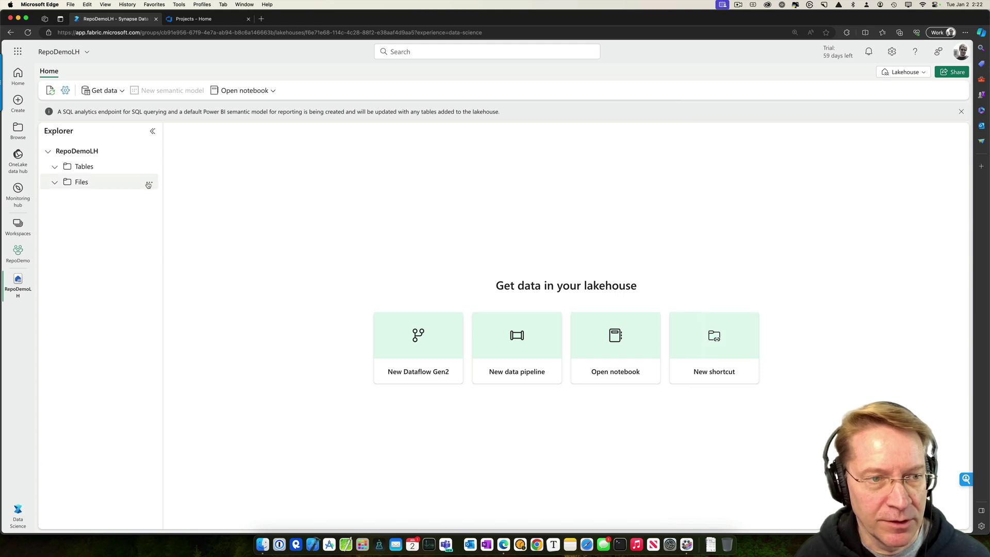
left_click(130, 179)
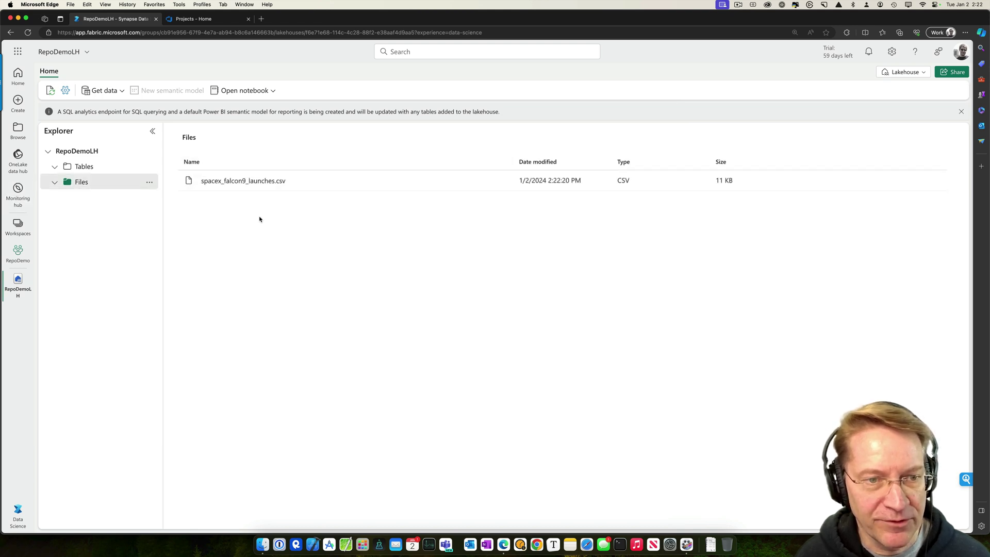
left_click(18, 101)
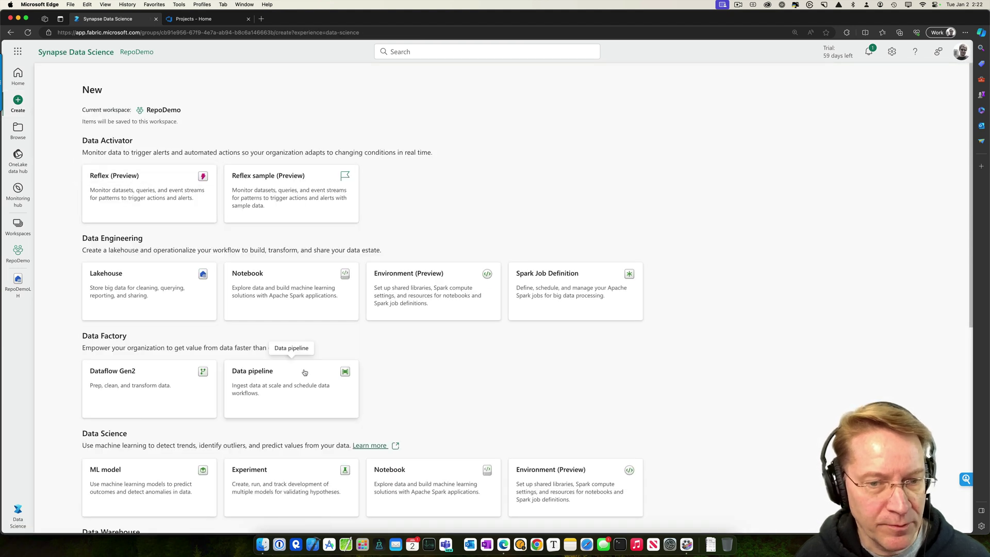
Create a Data Science notebook and rename it 'Launch Notebook'.
scroll(426, 287, "down", 2)
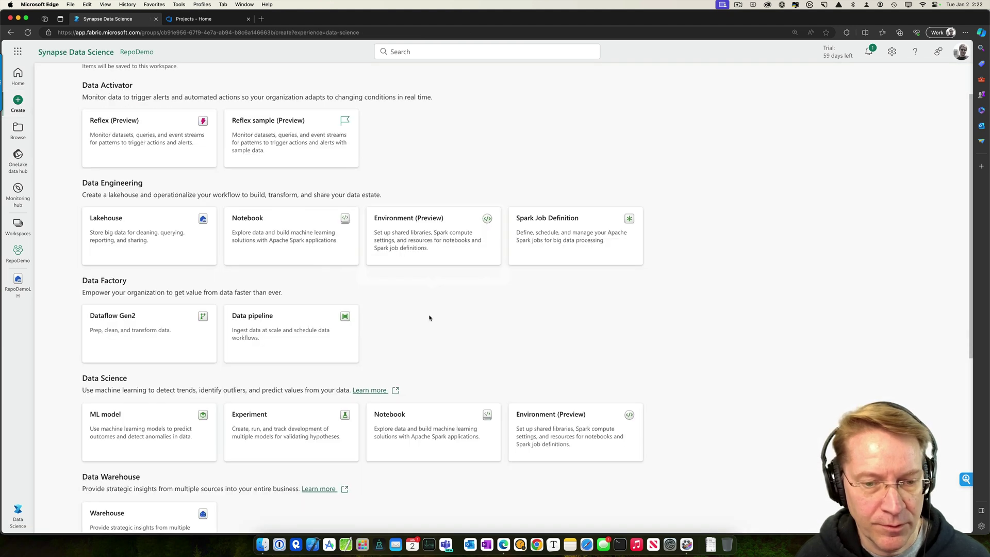
left_click(441, 432)
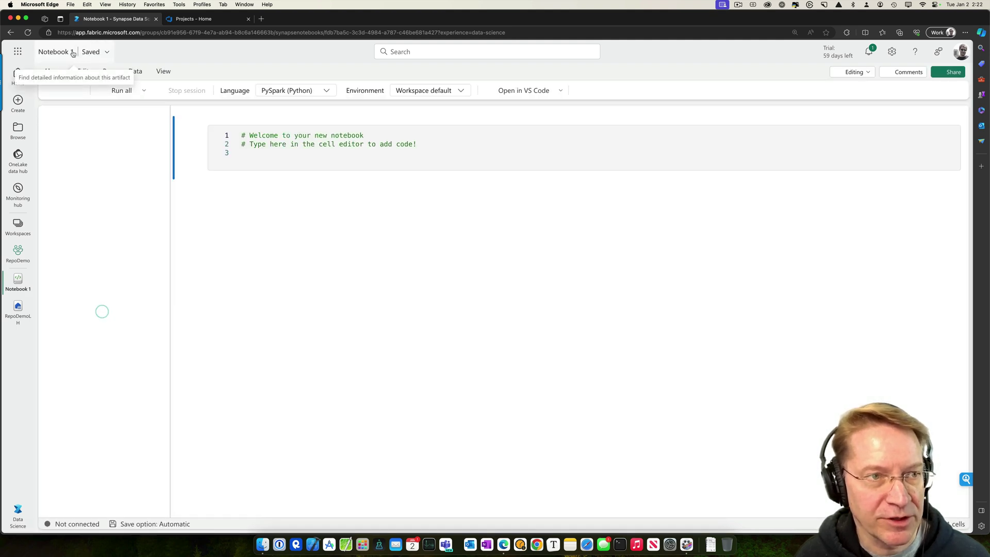
left_click(73, 52)
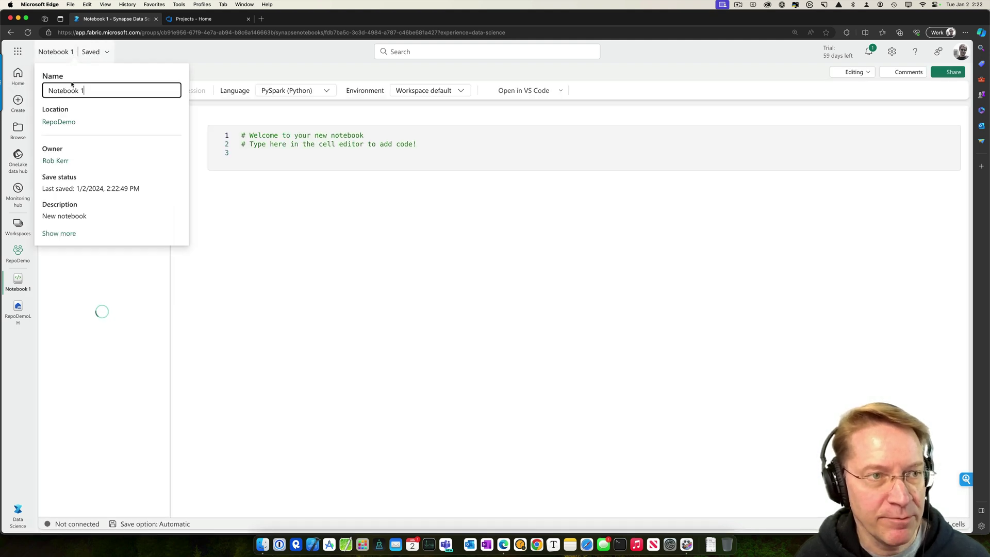
key("BackSpace")
key("BackSpace")
key("BackSpace")
key("BackSpace")
key("BackSpace")
key("BackSpace")
key("BackSpace")
key("BackSpace")
key("BackSpace")
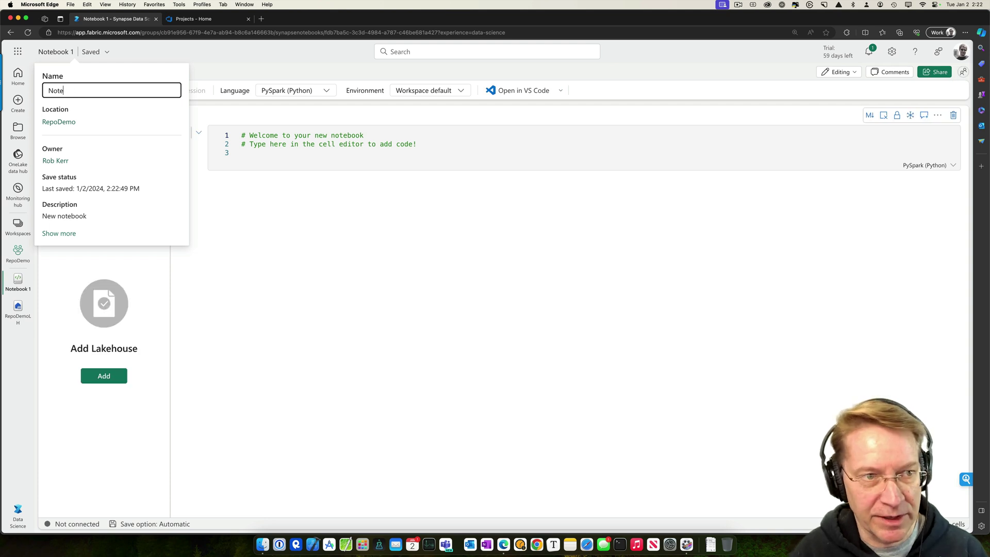
type("Launch")
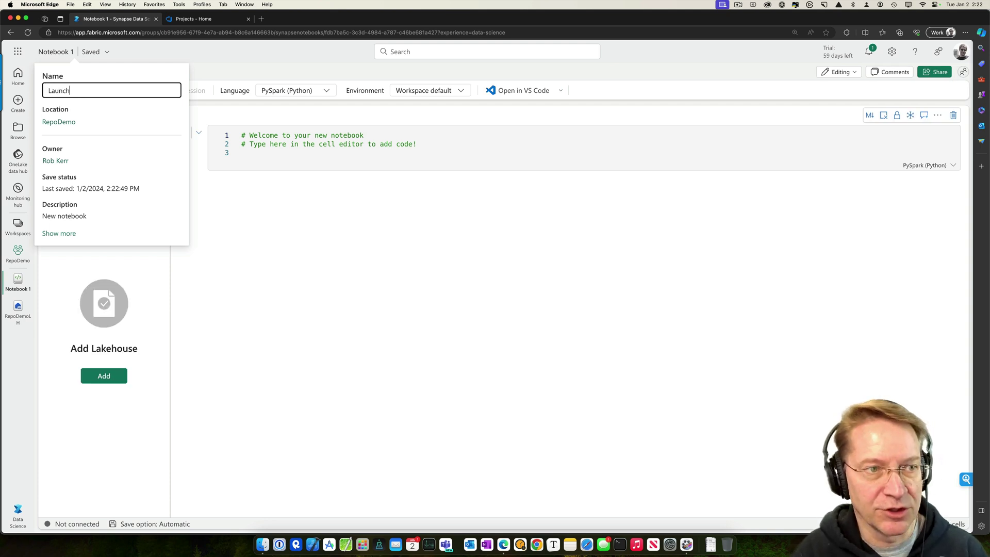
type(" Notebook")
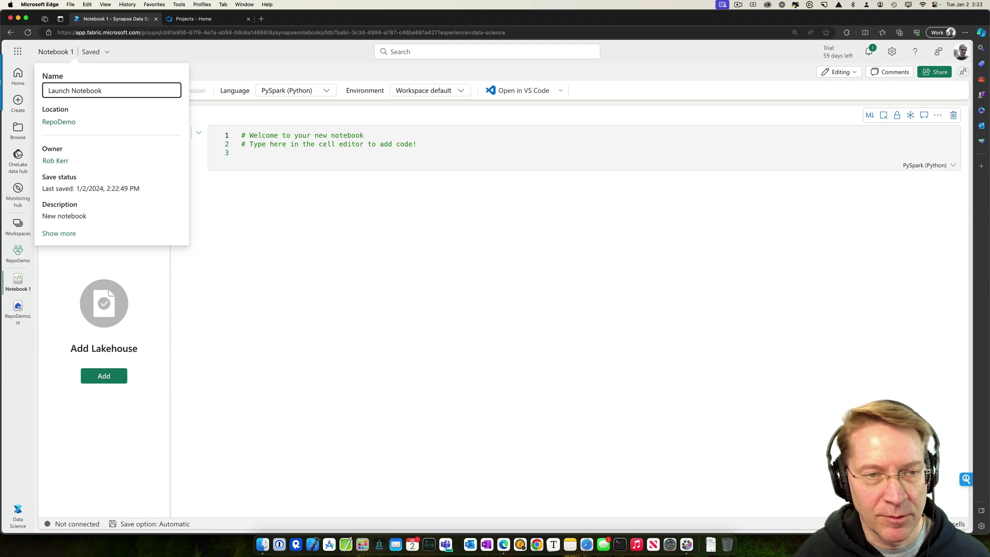
key("Return")
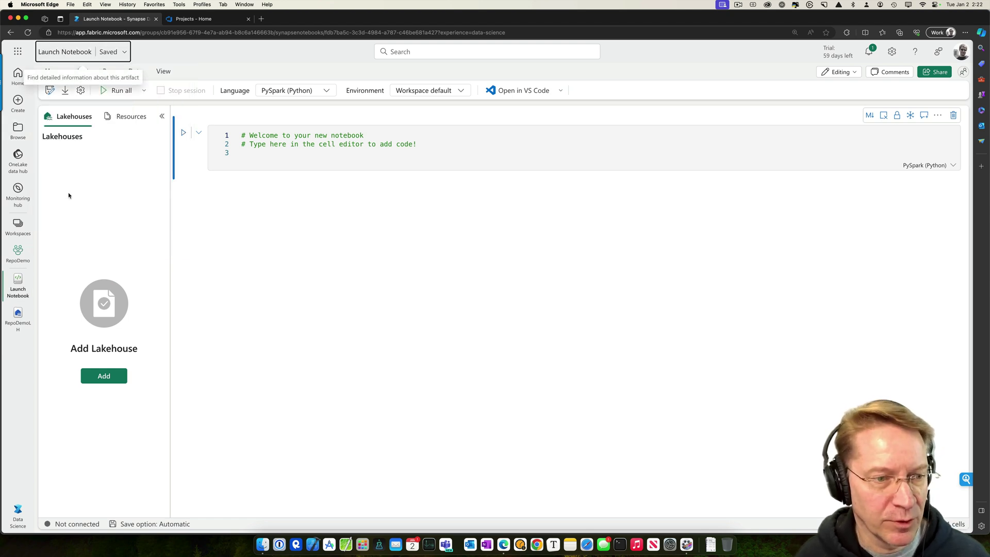
Attach the existing RepoDemoLH lakehouse to Launch Notebook from the OneLake data hub.
left_click(102, 382)
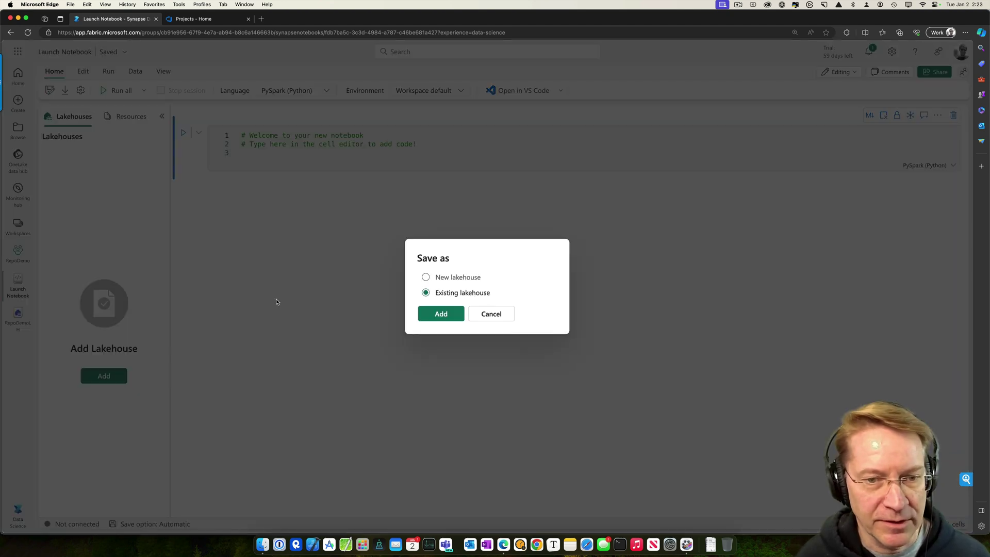
left_click(442, 313)
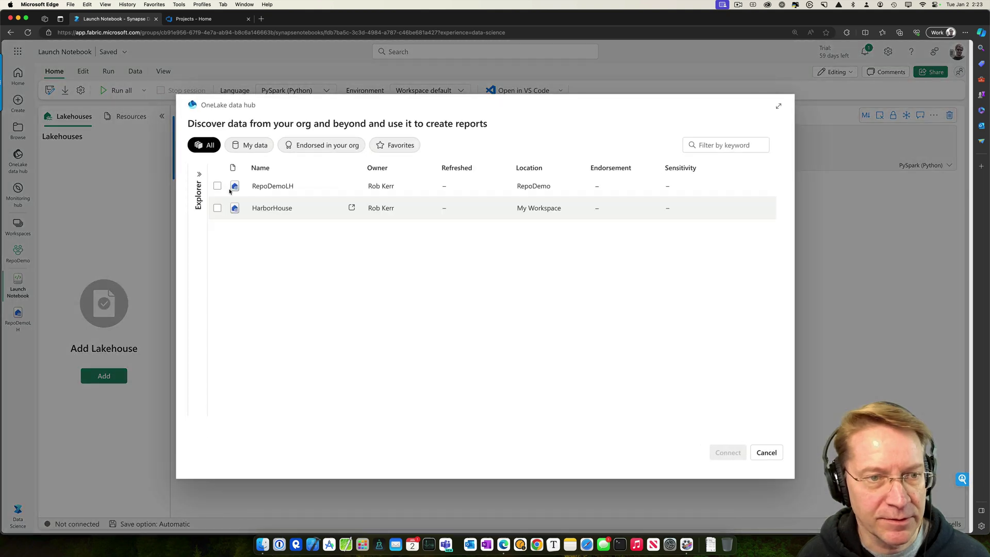
left_click(217, 186)
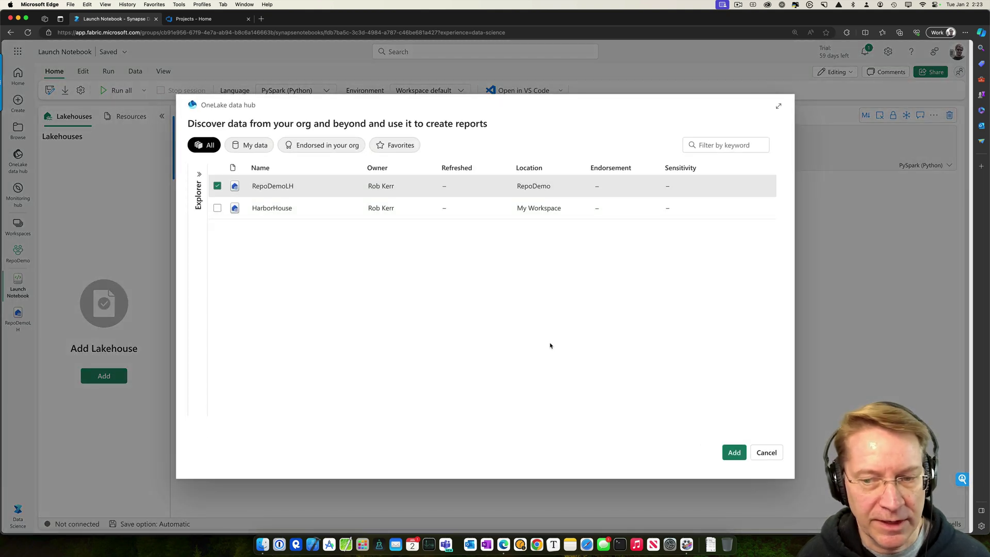
left_click(737, 456)
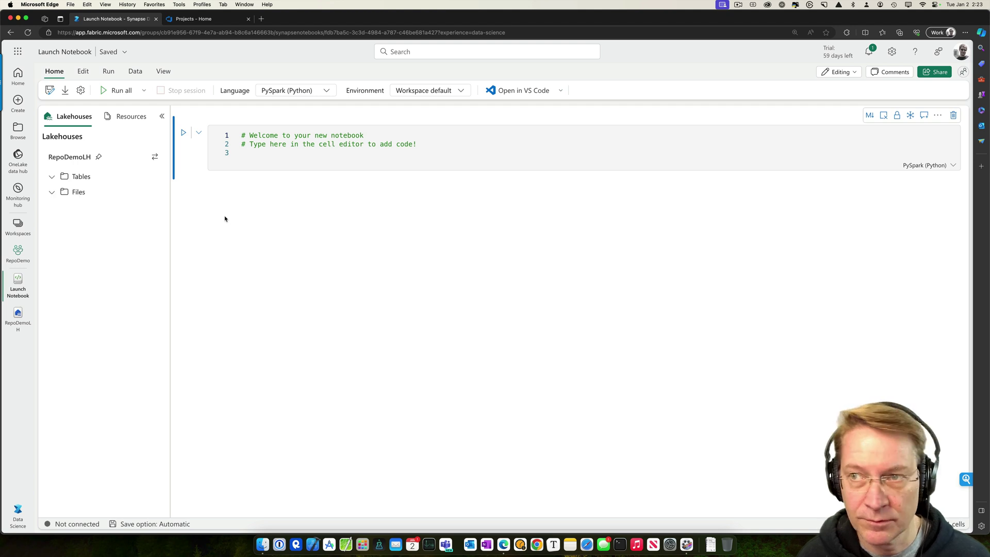
Replace the welcome comments with code loading spacex_falcon9_launches.csv from the lakehouse Files.
left_click(259, 153)
left_click_drag(425, 144, 230, 134)
key("BackSpace")
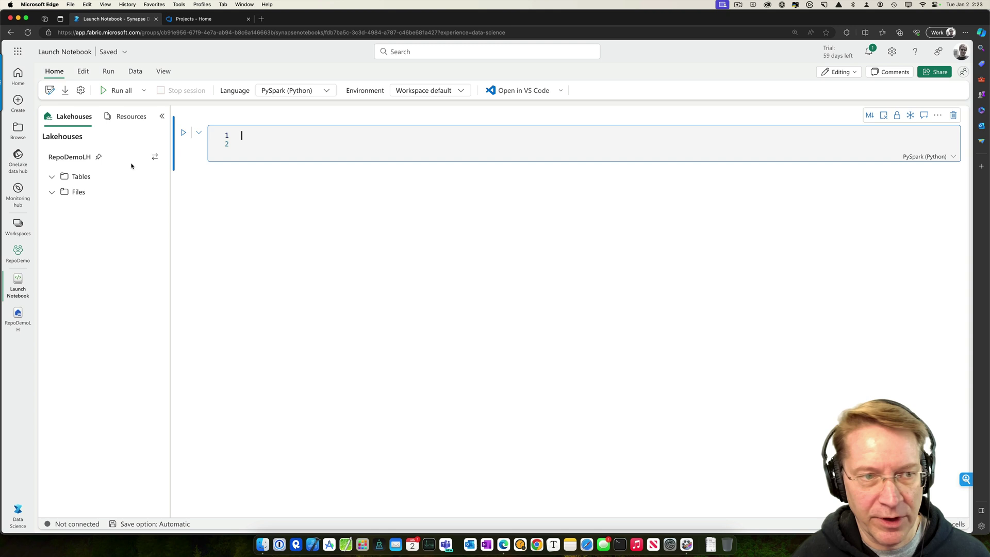
left_click(155, 192)
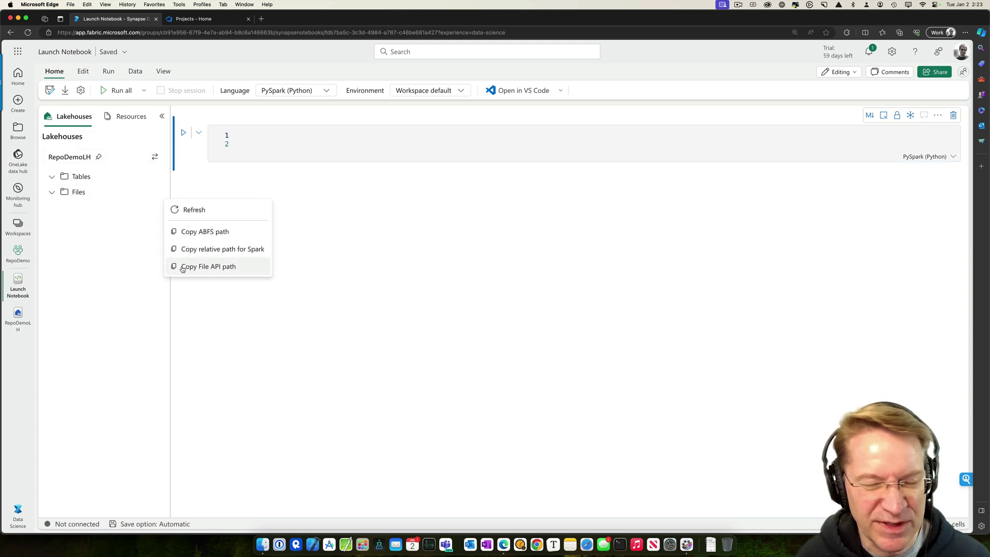
left_click(106, 194)
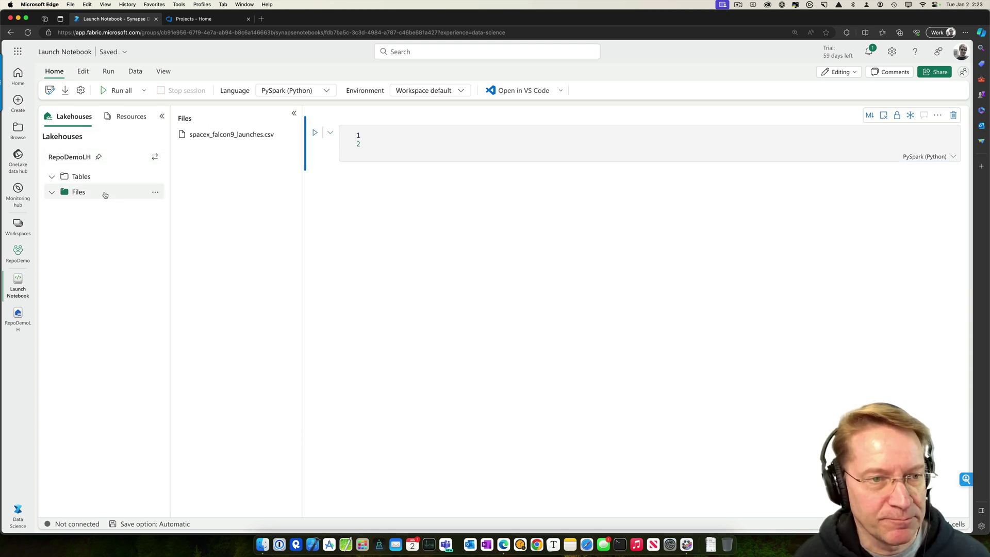
left_click_drag(243, 134, 381, 141)
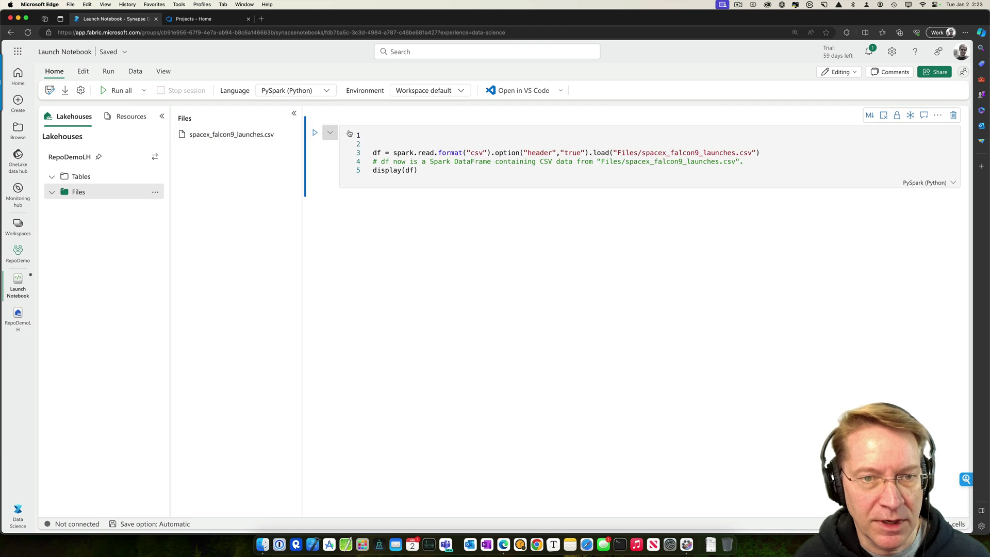
key("BackSpace")
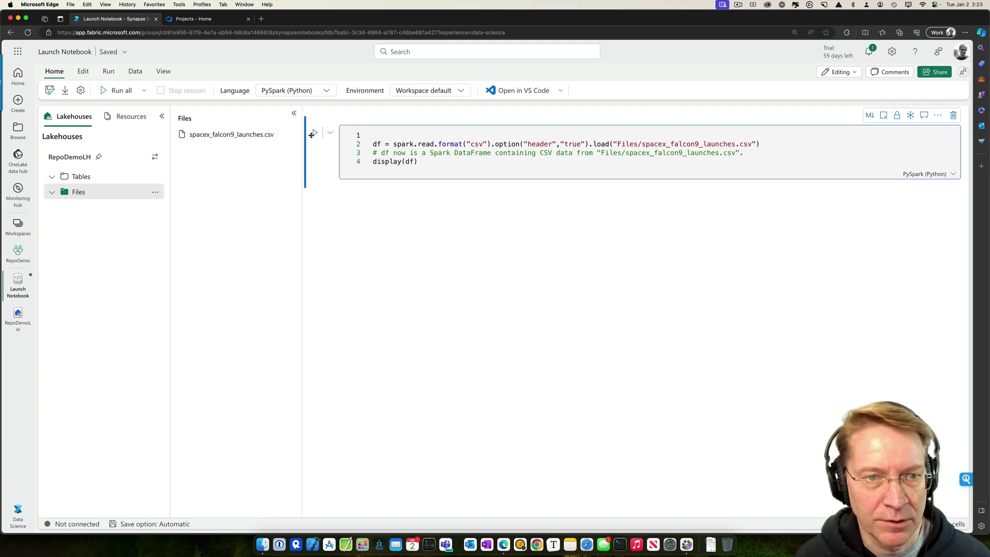
Run the cell to display the launch table, then return to the RepoDemo workspace.
left_click(314, 133)
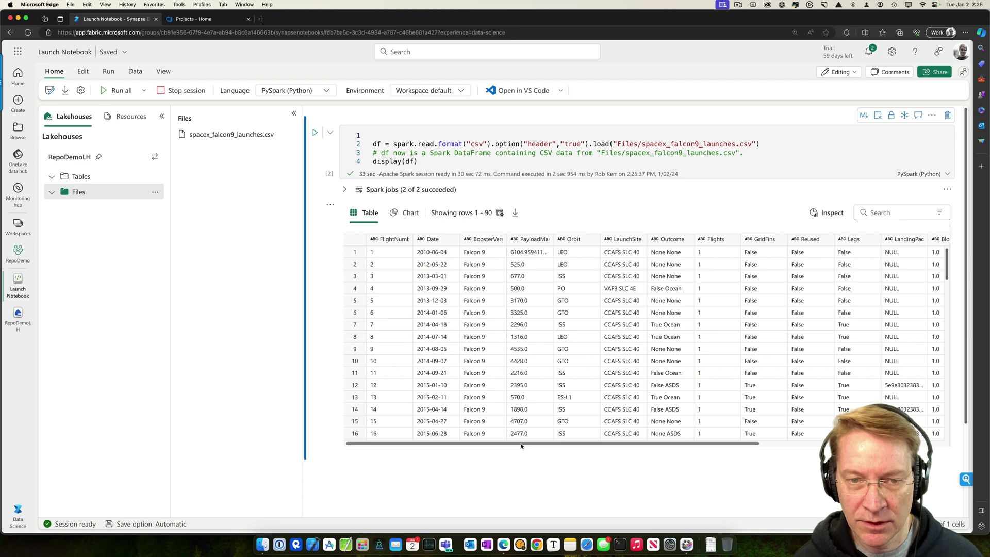
mouse_move(511, 445)
left_mouse_down()
mouse_move(756, 454)
mouse_move(508, 457)
left_mouse_up()
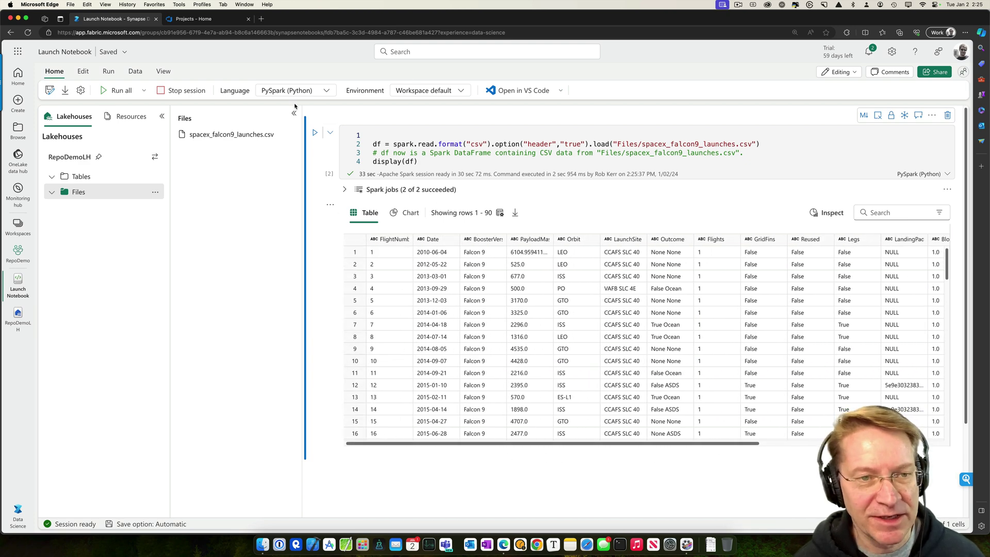
left_click(17, 256)
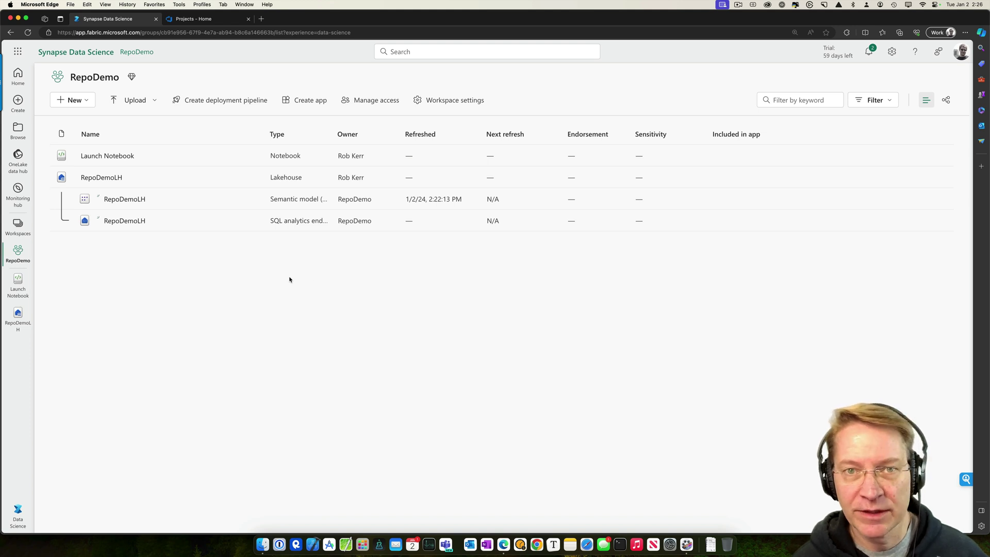
In Azure DevOps, create a Private project named RepoDemo.
left_click(213, 21)
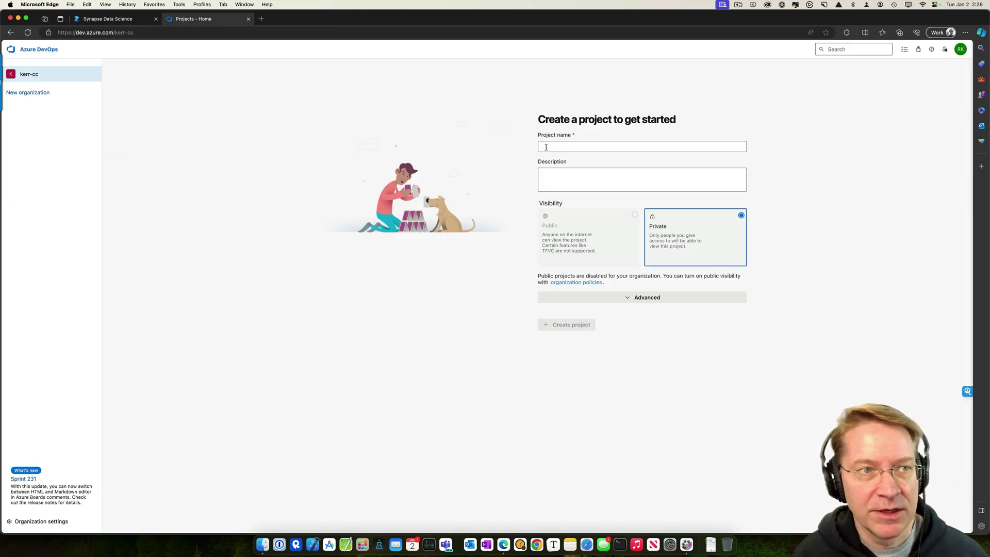
left_click(108, 19)
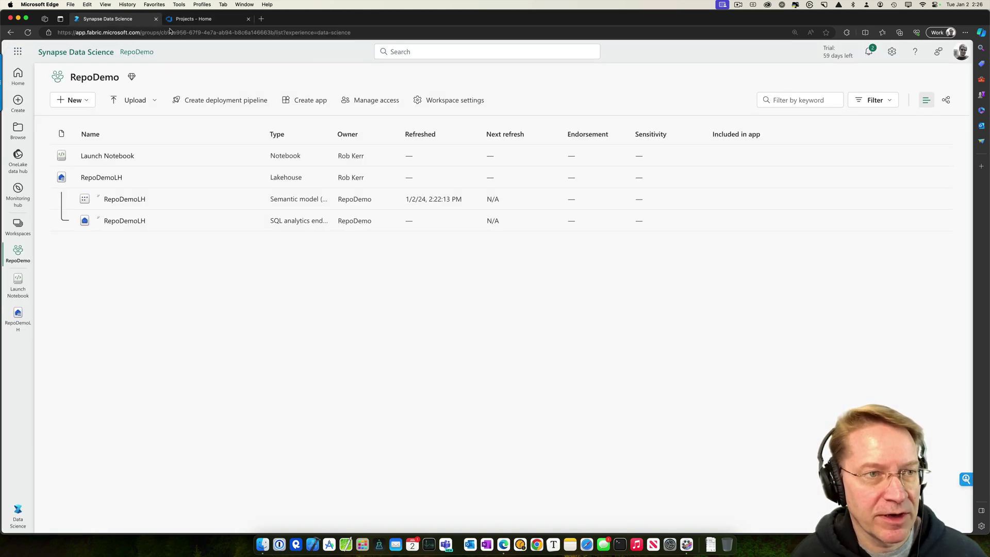
left_click(201, 22)
left_click(567, 147)
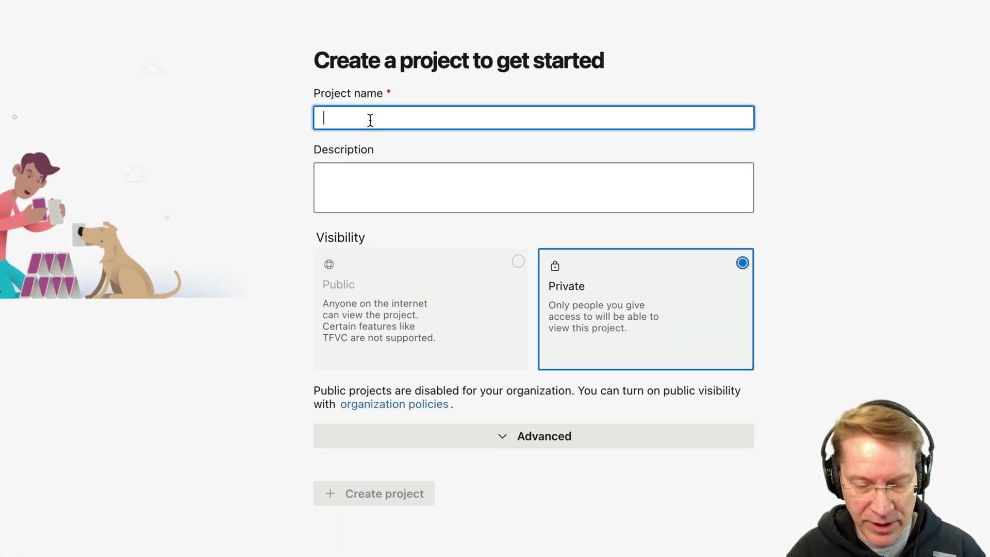
type("Repo")
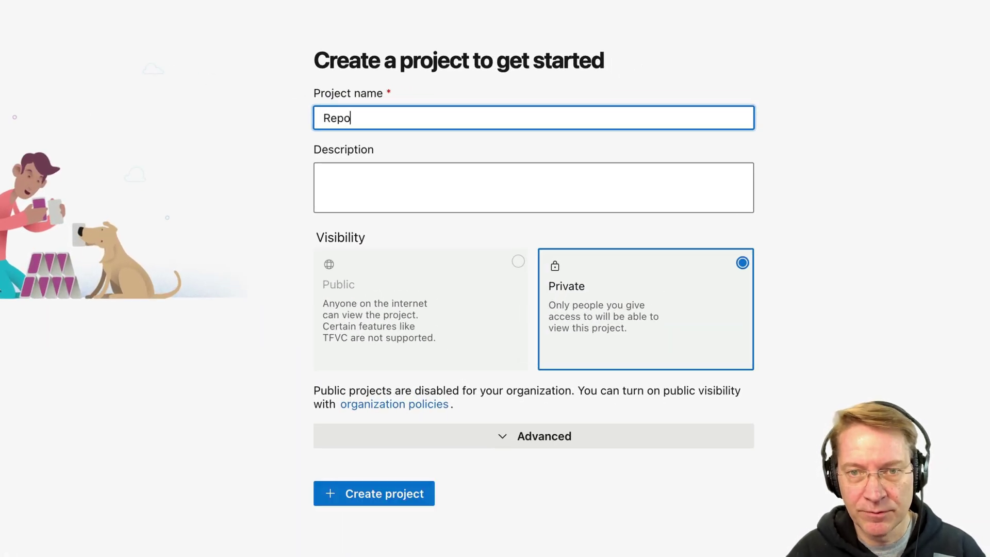
type("Demo")
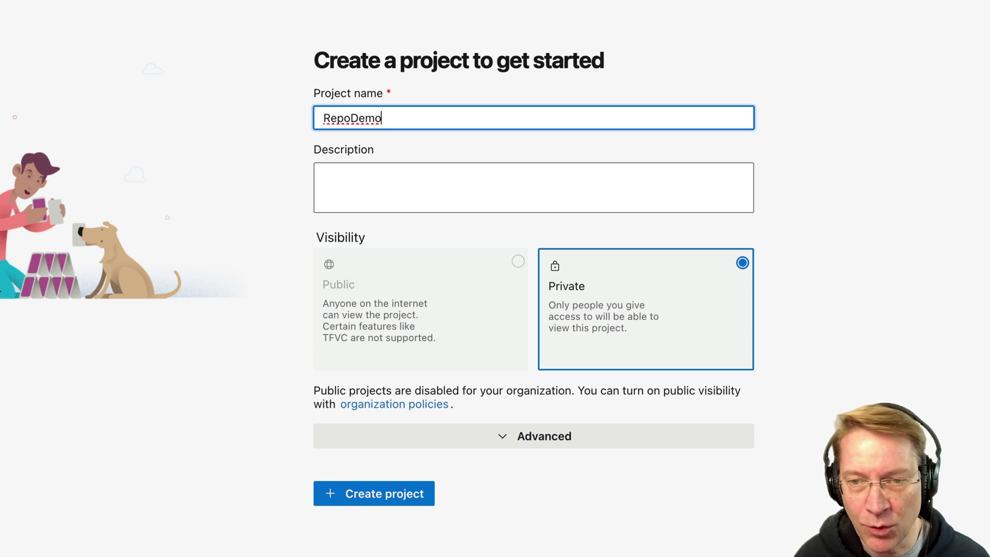
left_click(369, 497)
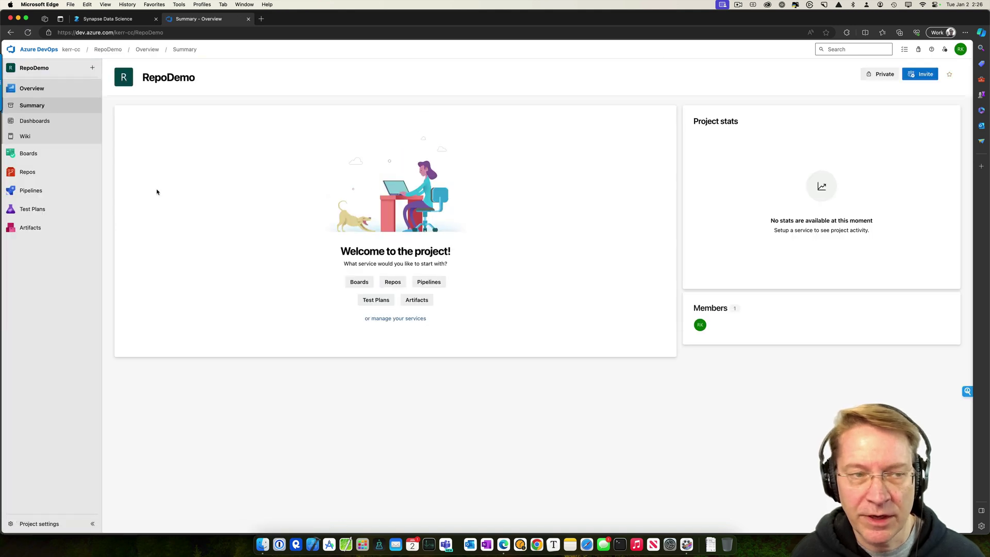
Initialize the RepoDemo repo's main branch with a README.md, check its files, and return to Fabric.
left_click(31, 173)
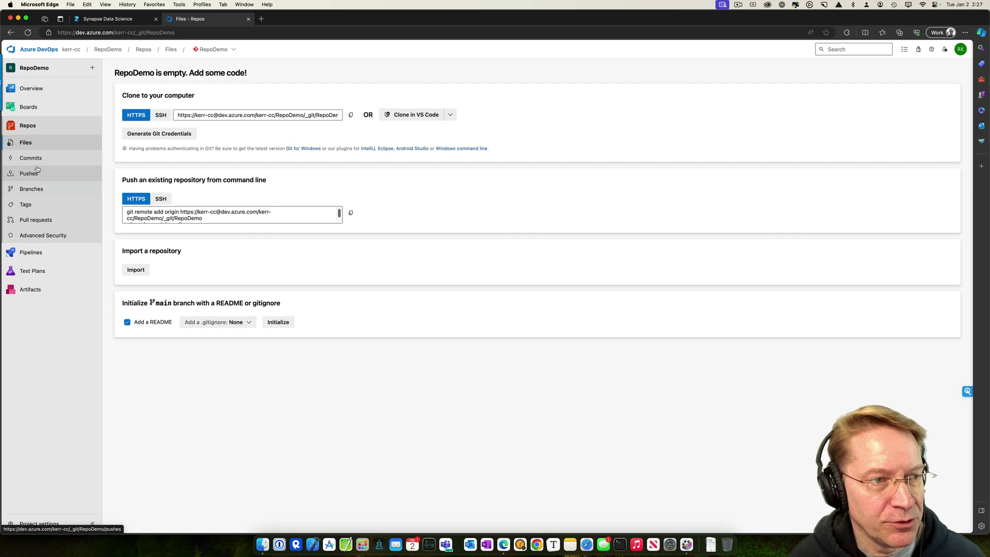
left_click(37, 190)
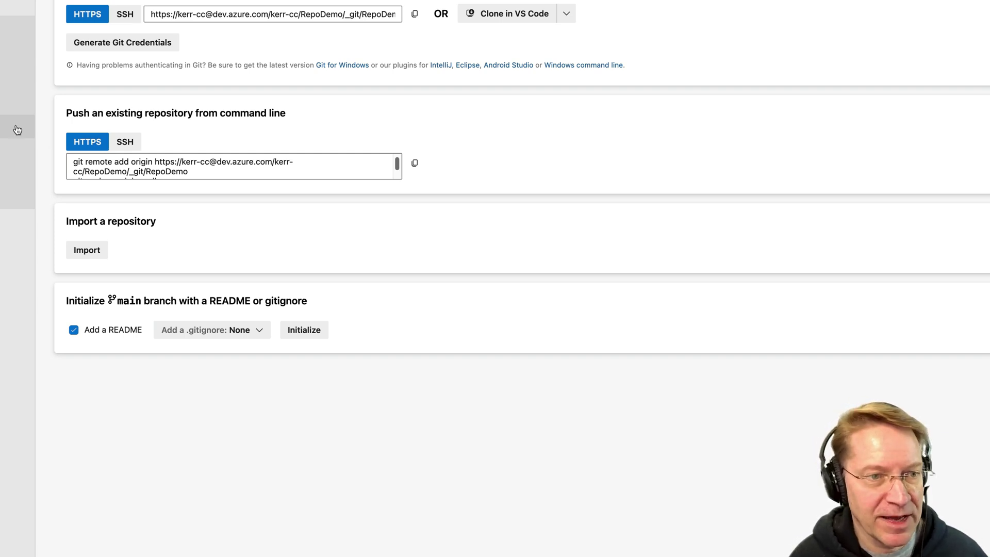
mouse_move(18, 221)
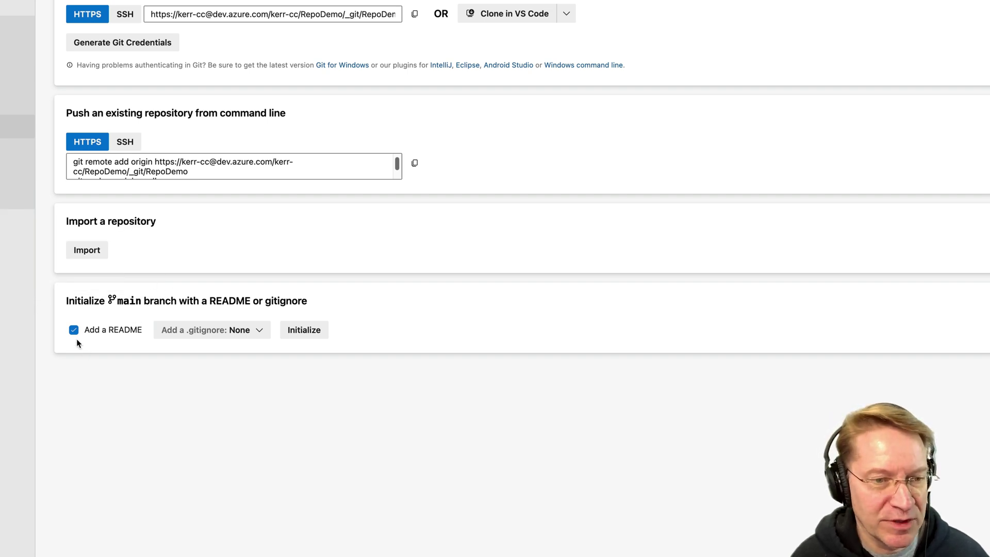
left_click(305, 331)
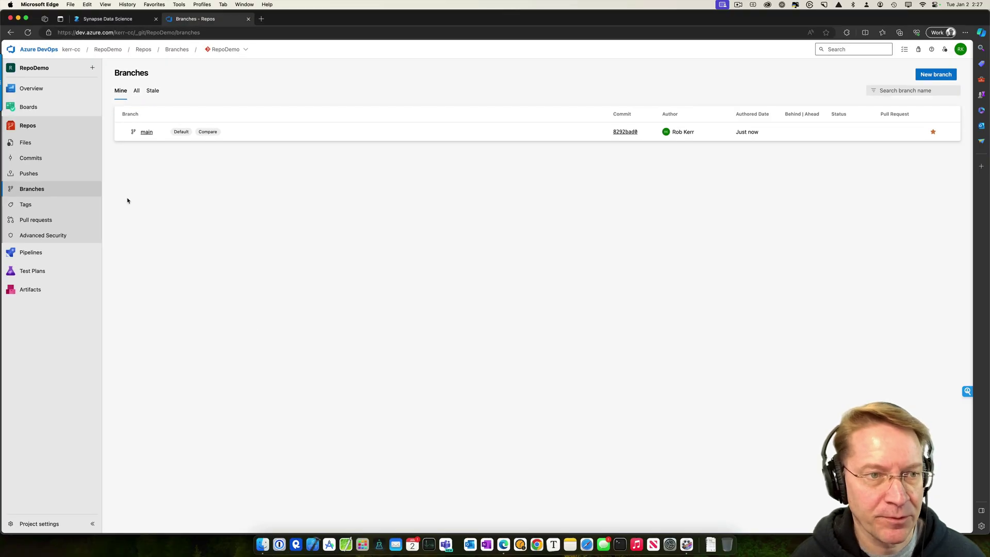
left_click(148, 132)
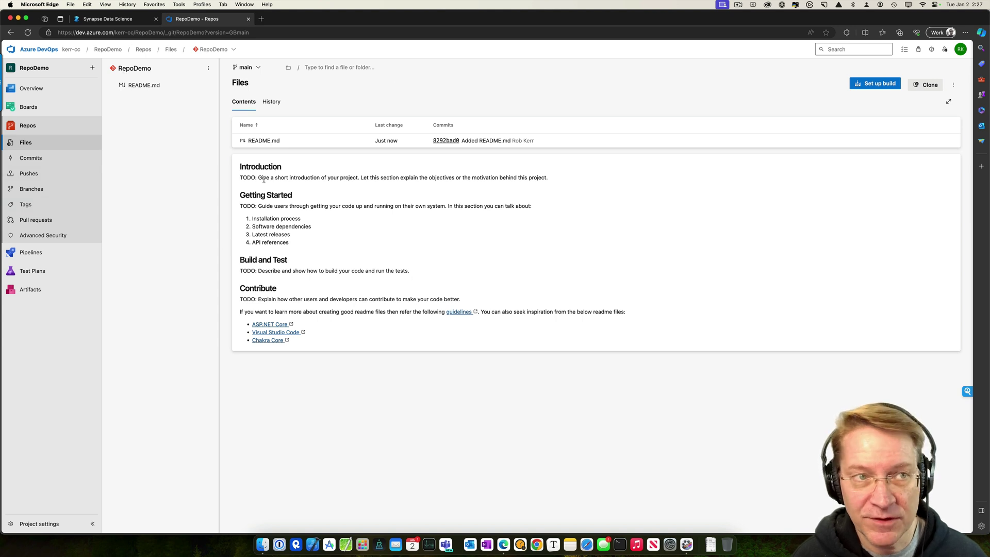
left_click(107, 18)
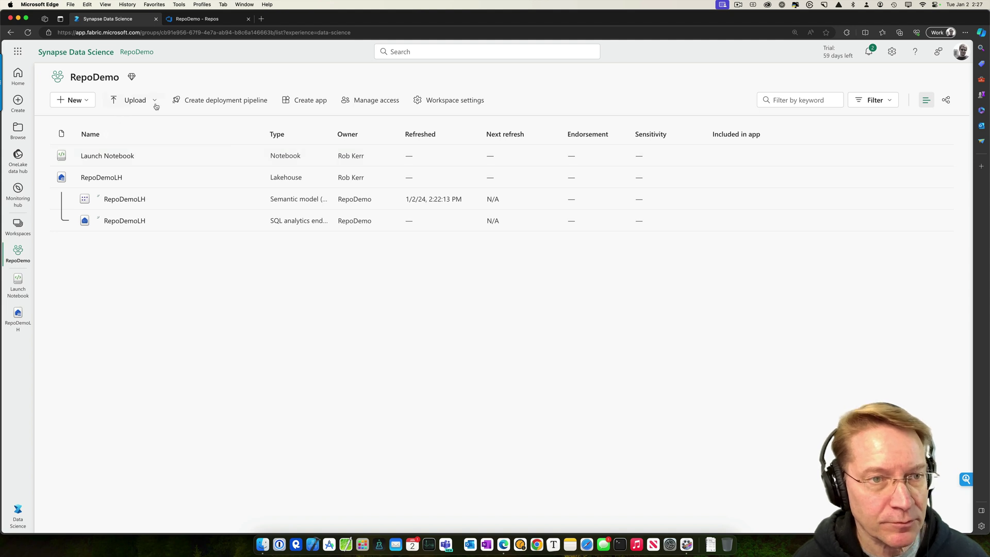
In the workspace's Git integration settings, select the only available Azure DevOps organization.
left_click(434, 100)
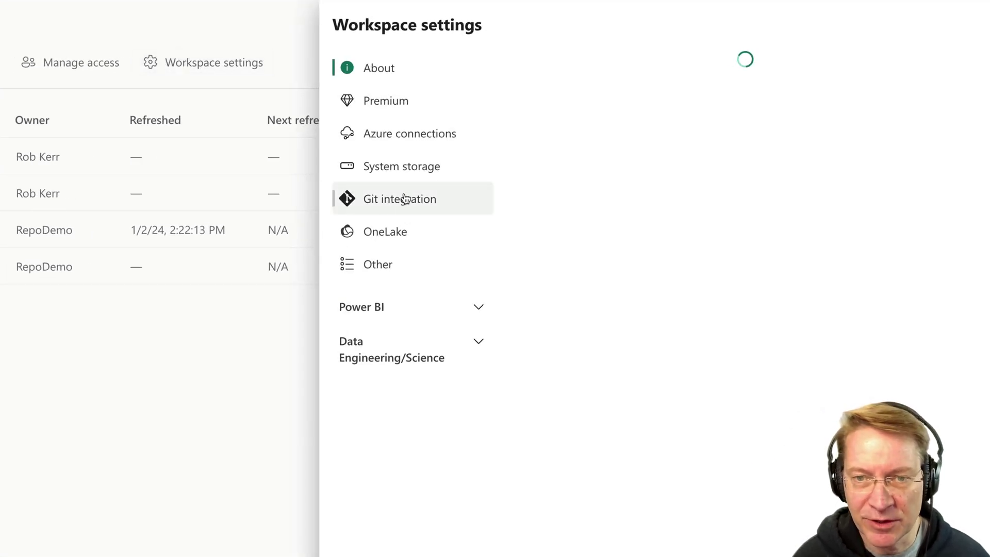
left_click(400, 199)
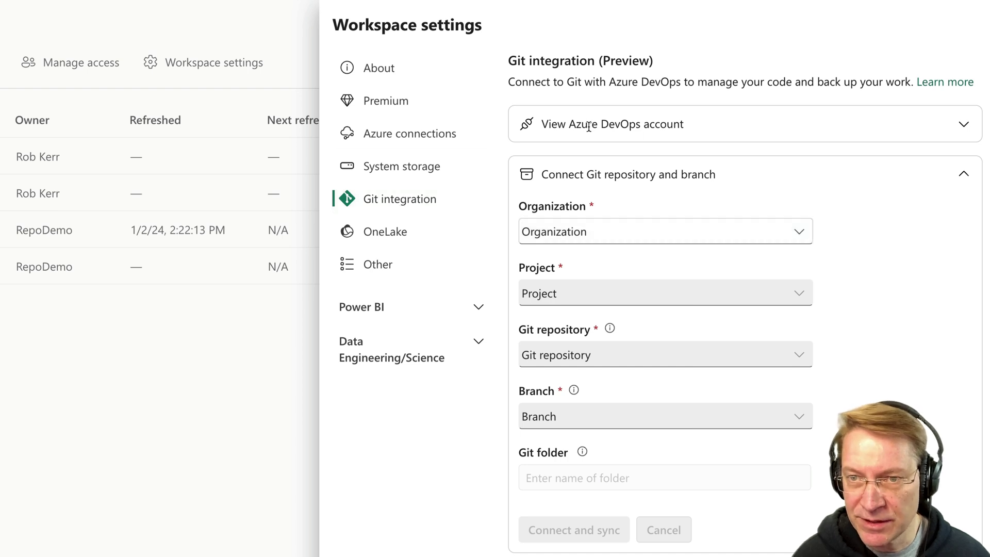
left_click(965, 124)
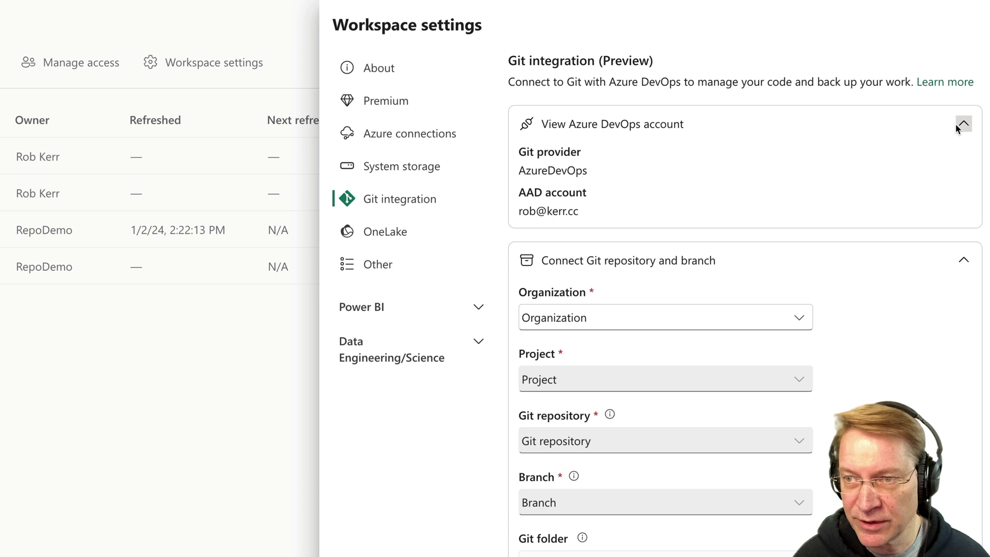
left_click(957, 126)
left_click(797, 234)
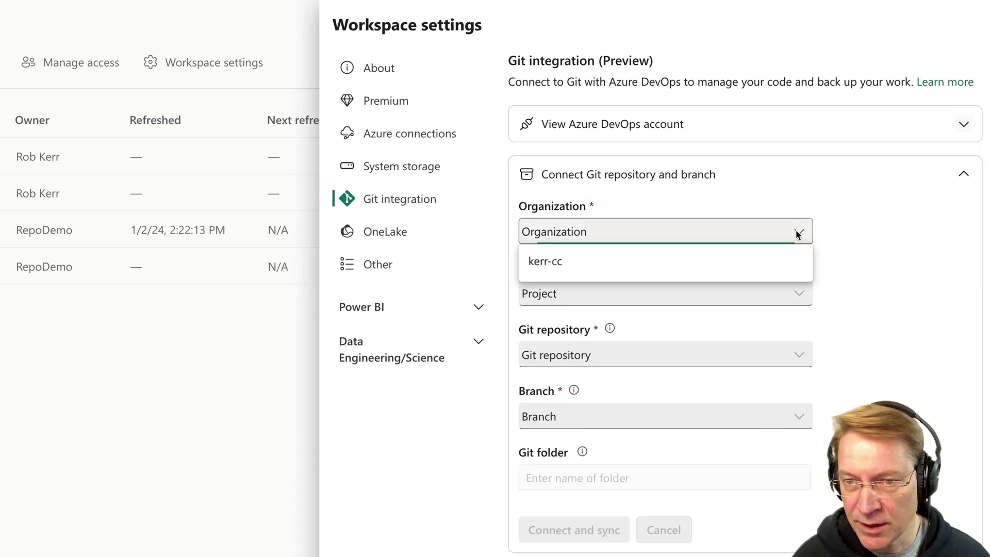
left_click(555, 267)
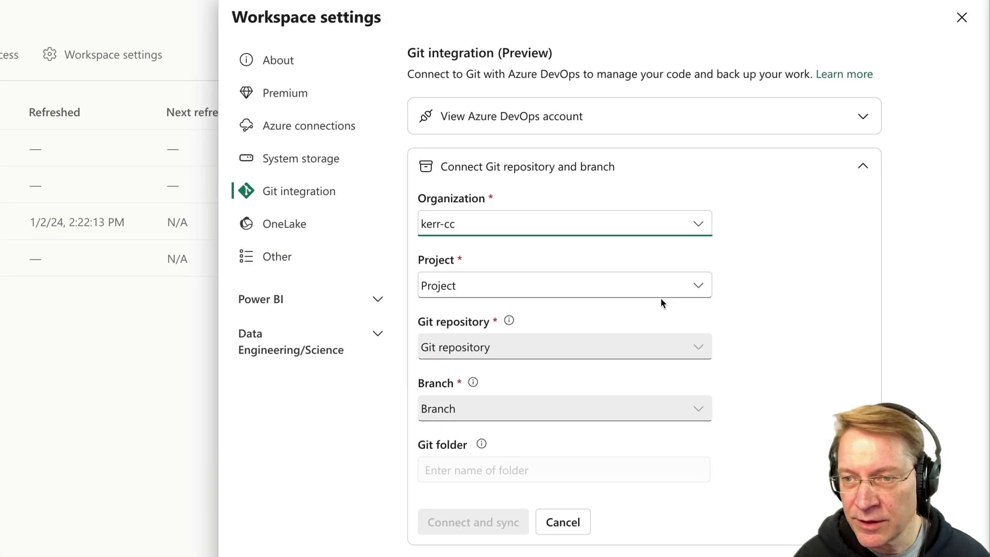
Choose project RepoDemo, repository RepoDemo and branch main, then connect and sync.
left_click(698, 289)
left_click(435, 323)
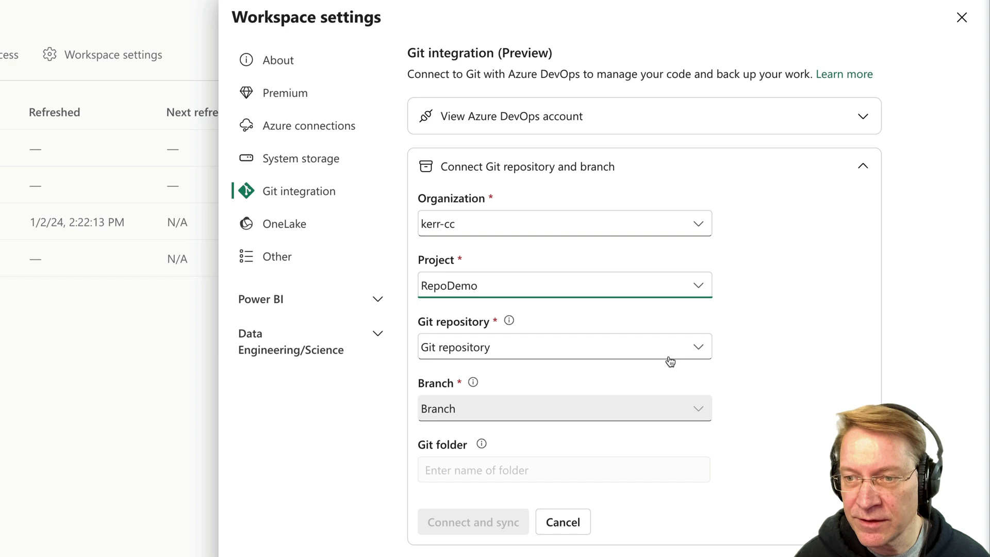
left_click(692, 353)
left_click(442, 403)
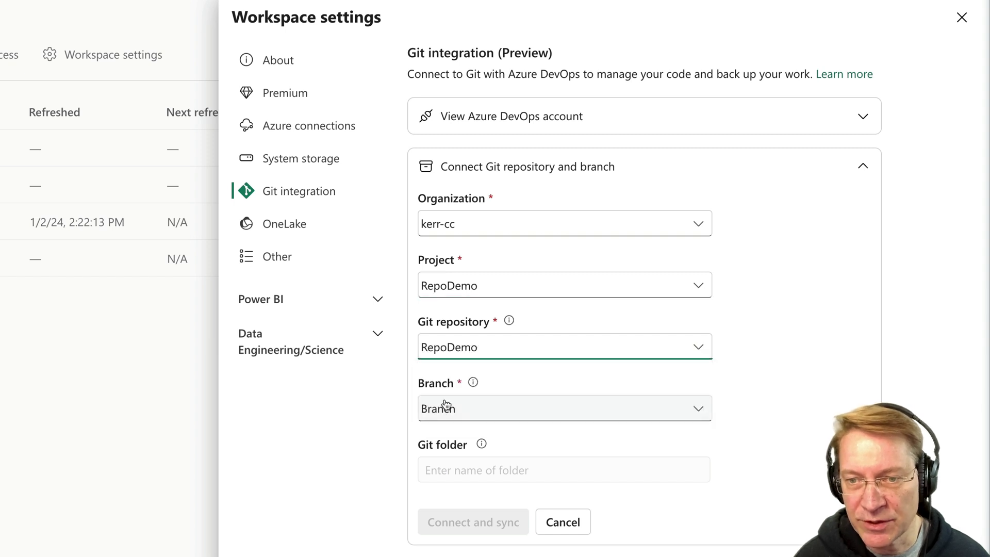
left_click(699, 411)
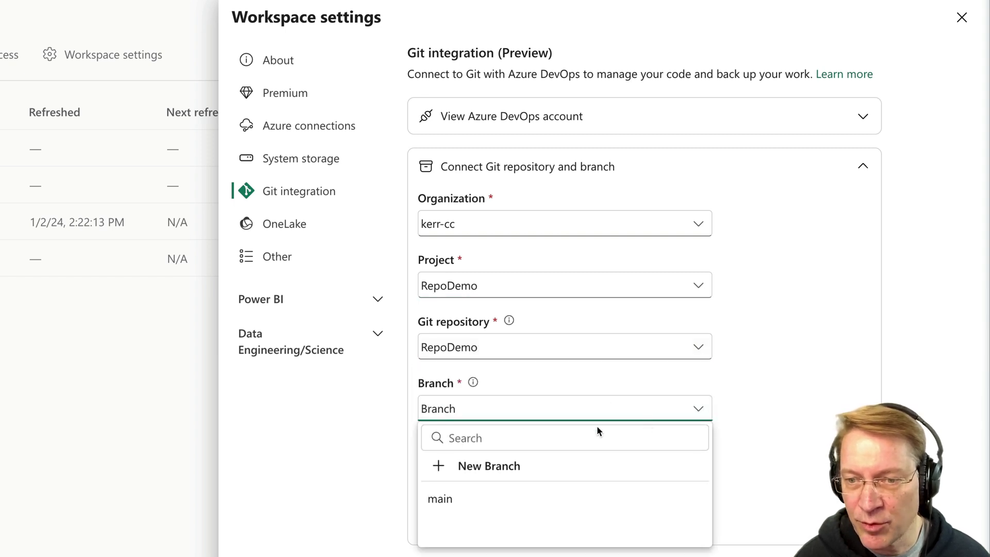
left_click(450, 503)
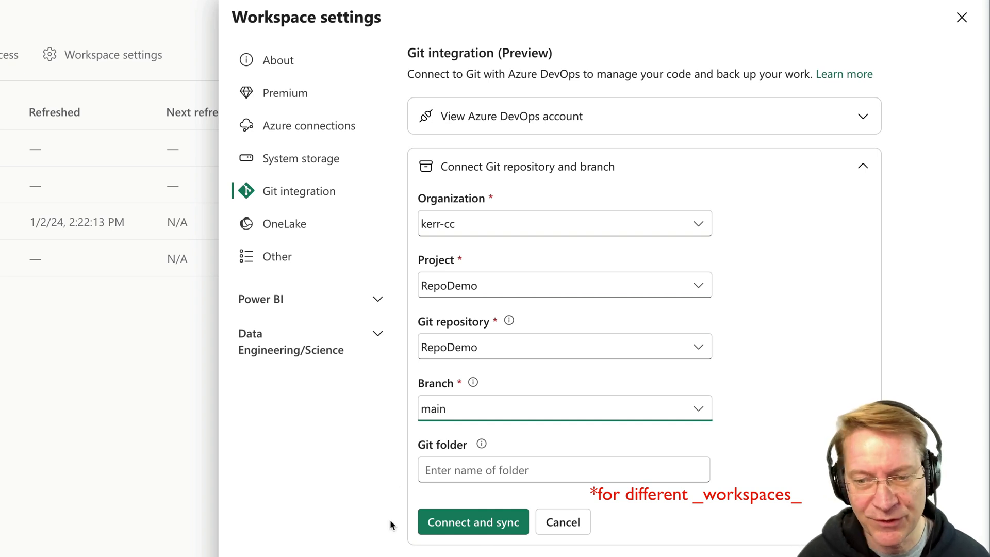
left_click(450, 523)
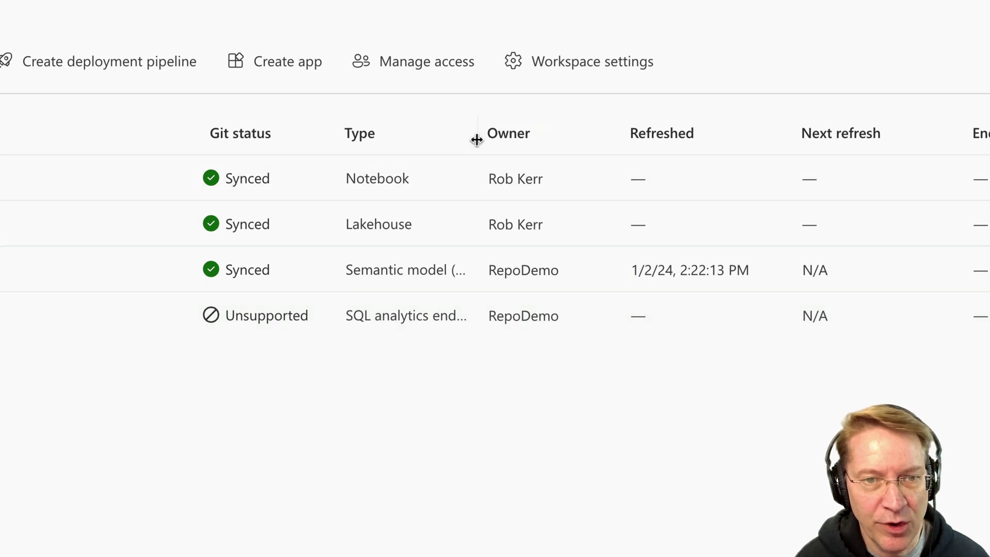
Widen the Type column of the synced workspace list to read the full item types.
left_click_drag(478, 141, 624, 136)
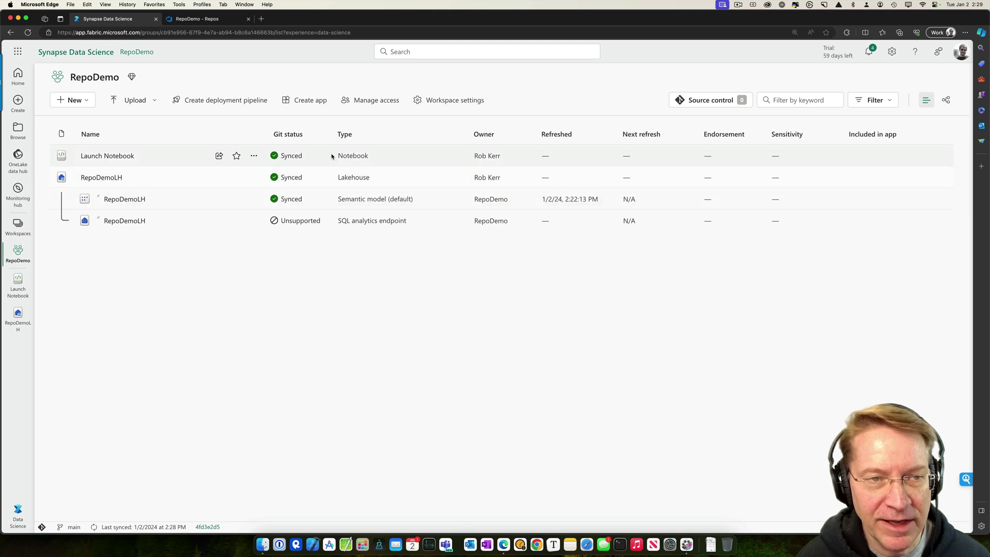
In the Azure DevOps repo, check the contents of the RepoDemoLH.Lakehouse folder.
left_click(202, 20)
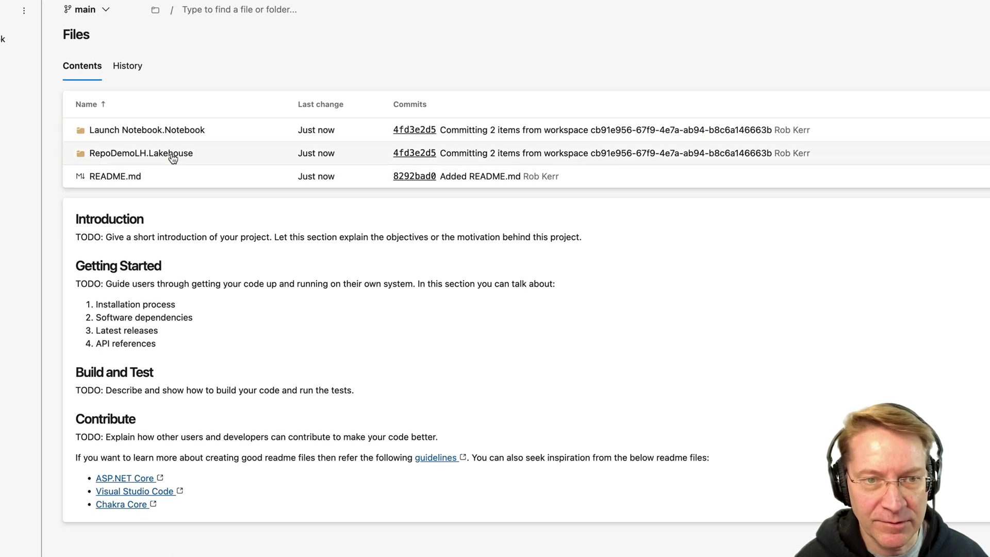
left_click(172, 153)
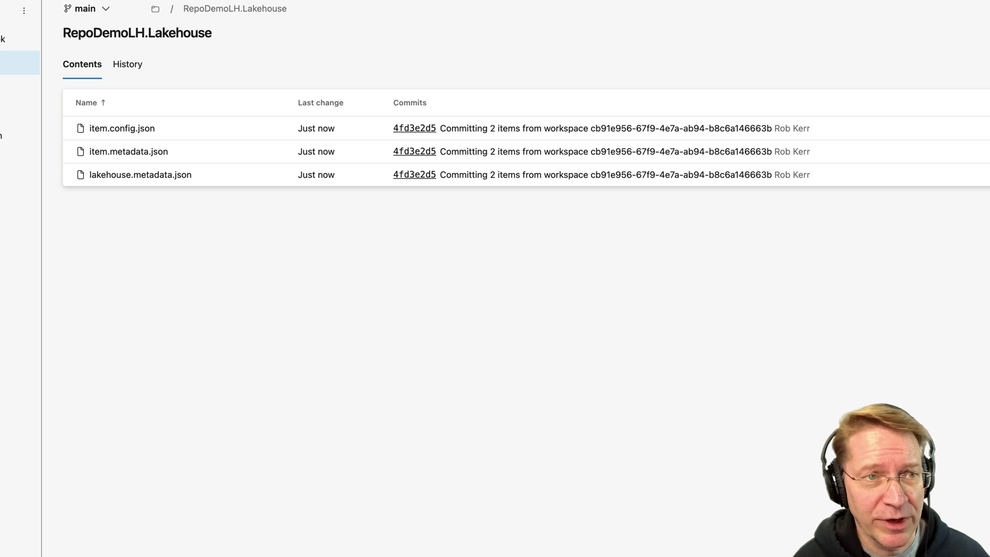
left_click(155, 9)
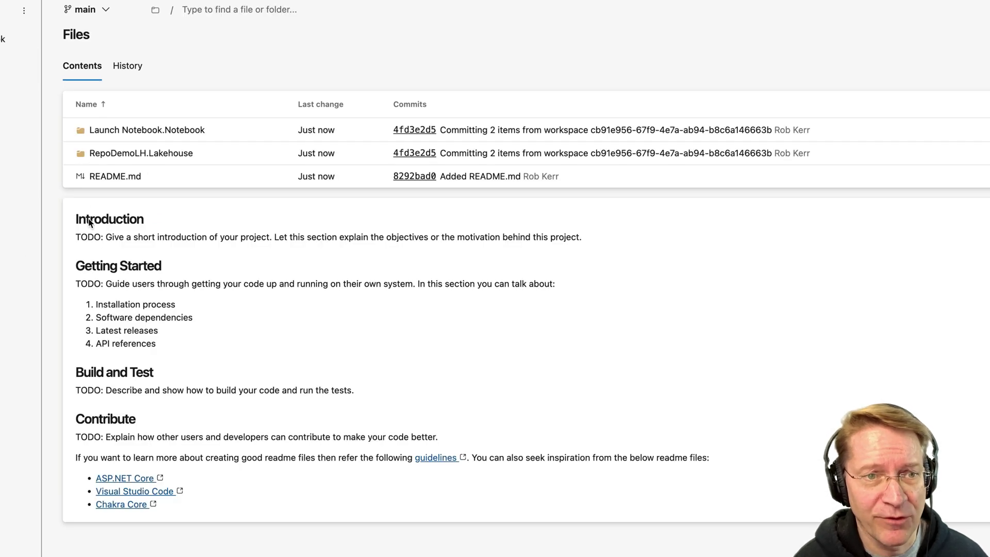
Review notebook-content.py in the Launch Notebook.Notebook folder, then return to the Fabric workspace.
left_click(165, 132)
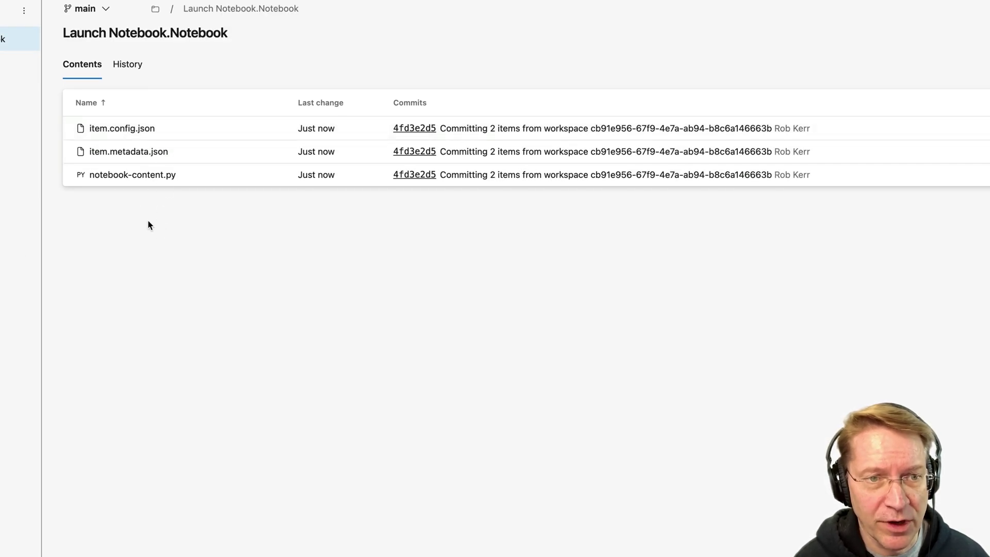
left_click(133, 176)
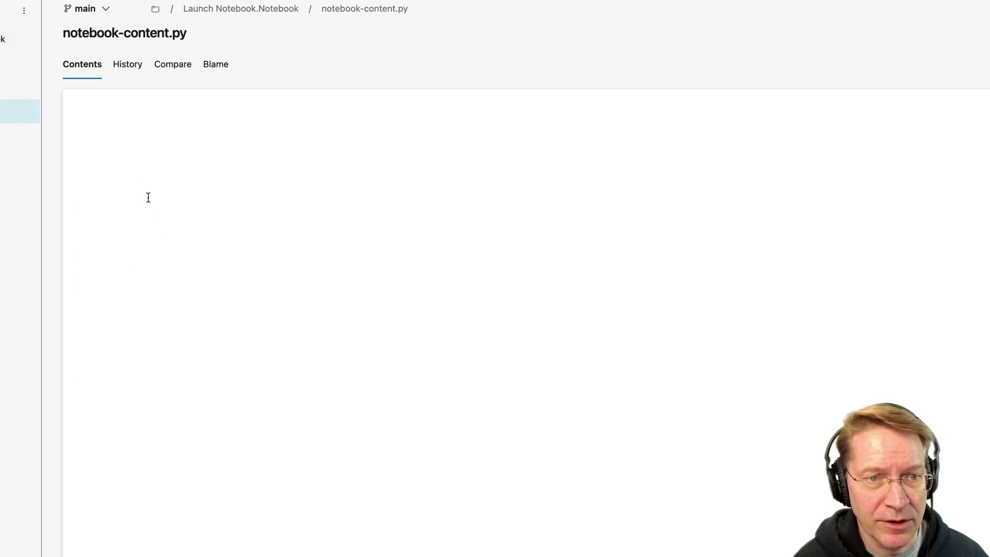
left_click_drag(218, 380, 78, 117)
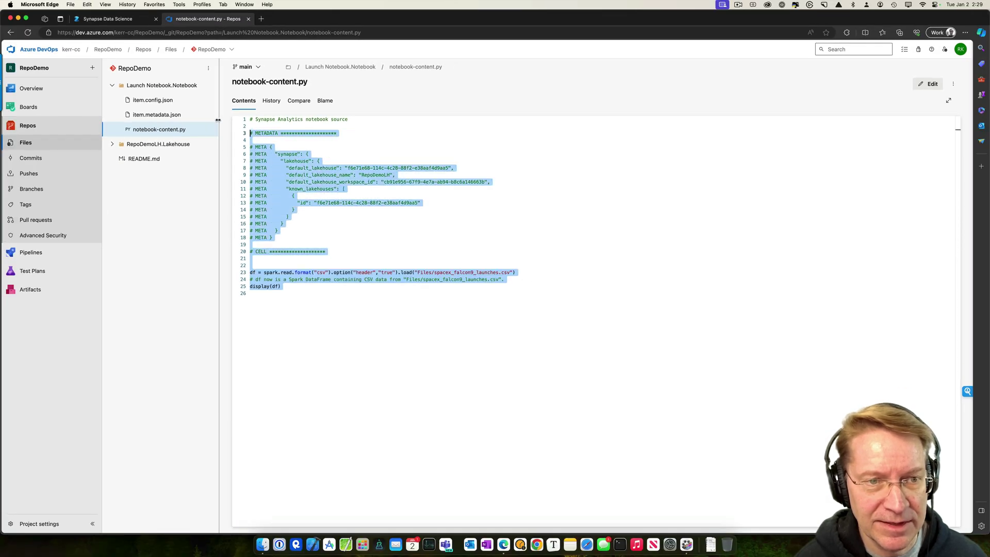
left_click_drag(218, 120, 391, 306)
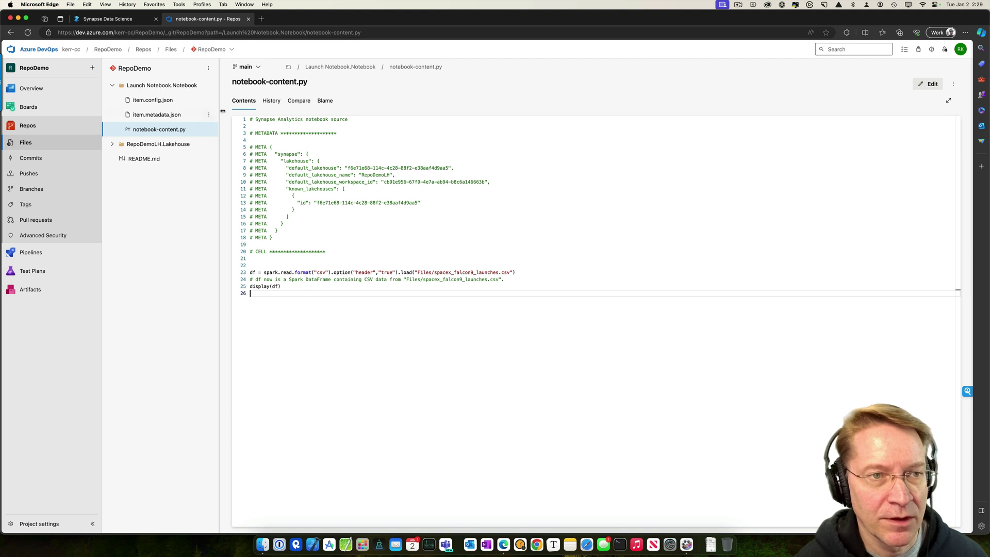
left_click(10, 32)
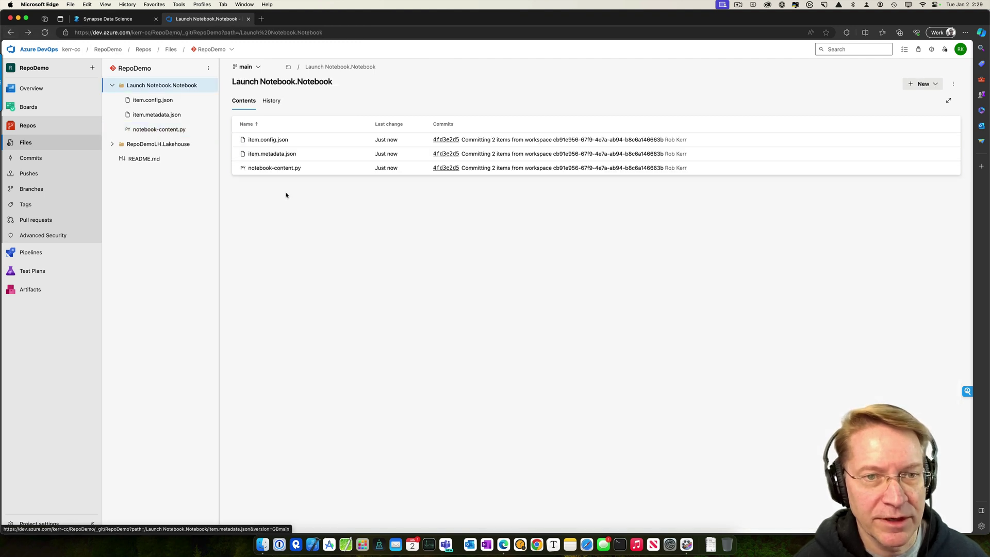
left_click(124, 20)
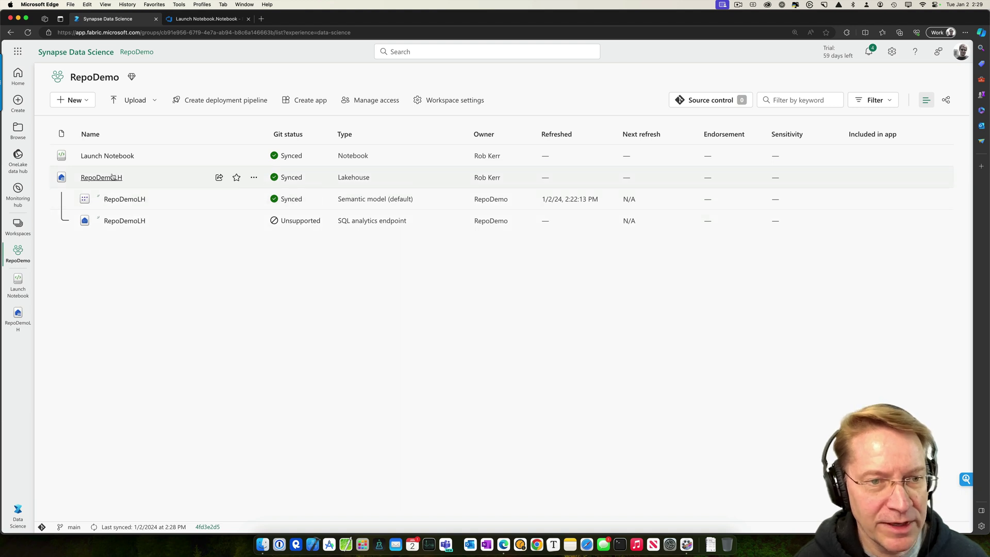
Delete the comment line from Launch Notebook's code cell and return to the RepoDemo workspace.
left_click(105, 157)
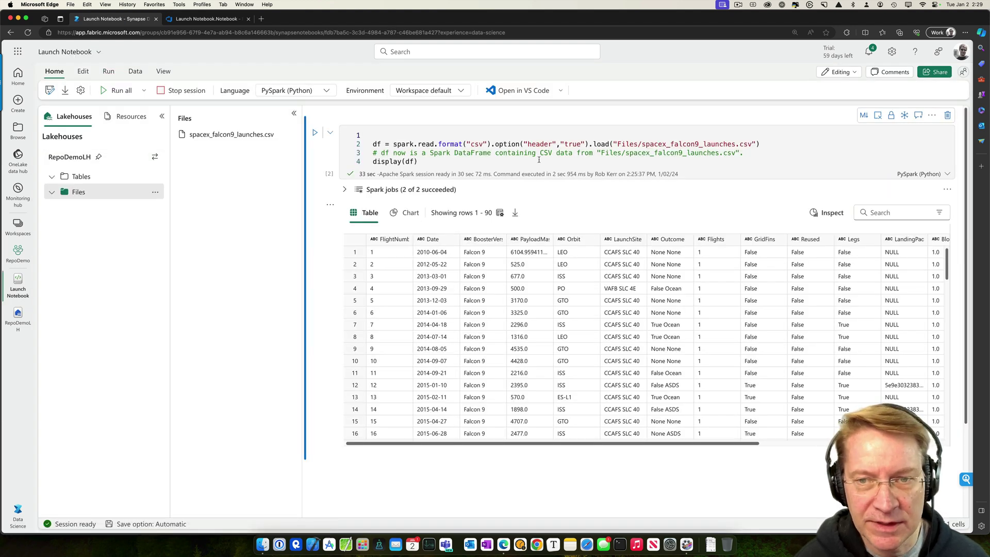
left_click_drag(745, 154, 371, 156)
key("BackSpace")
key("BackSpace")
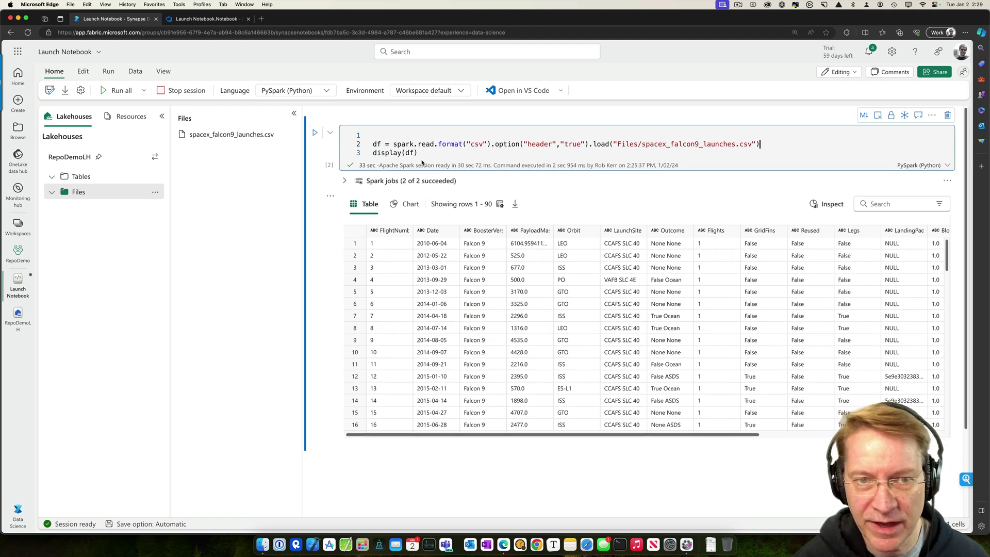
left_click(11, 32)
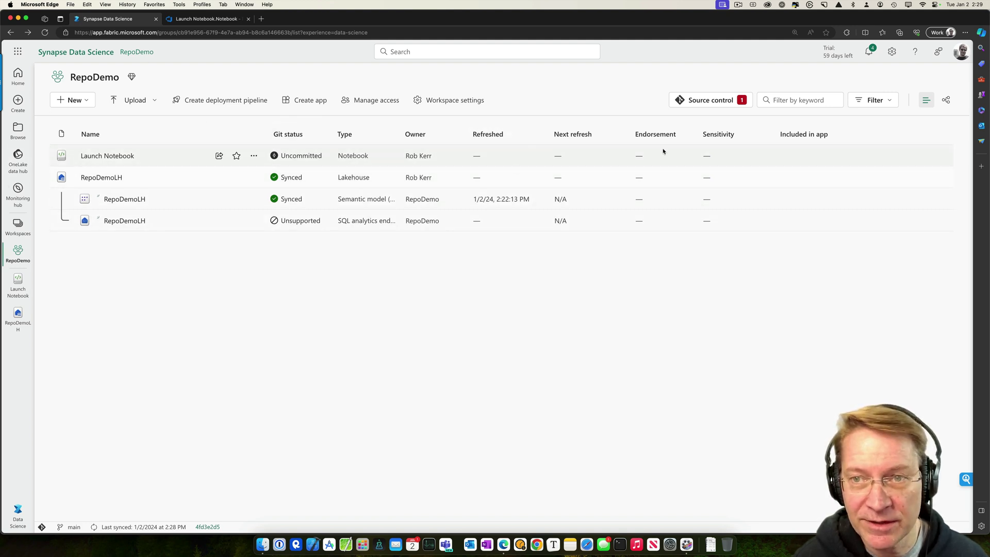
Commit the Launch Notebook change to main with the message 'removed extra comment'.
triple_click(662, 127)
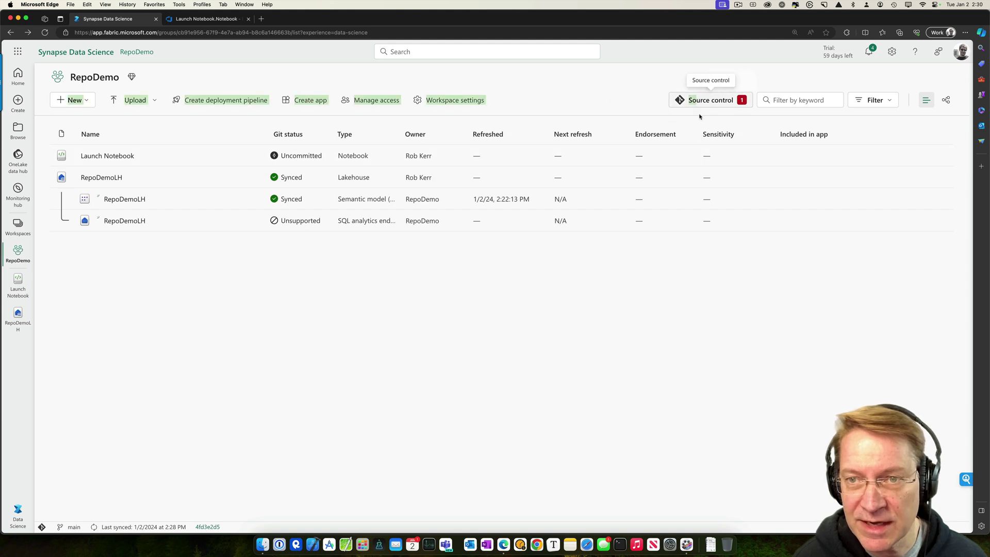
left_click(704, 275)
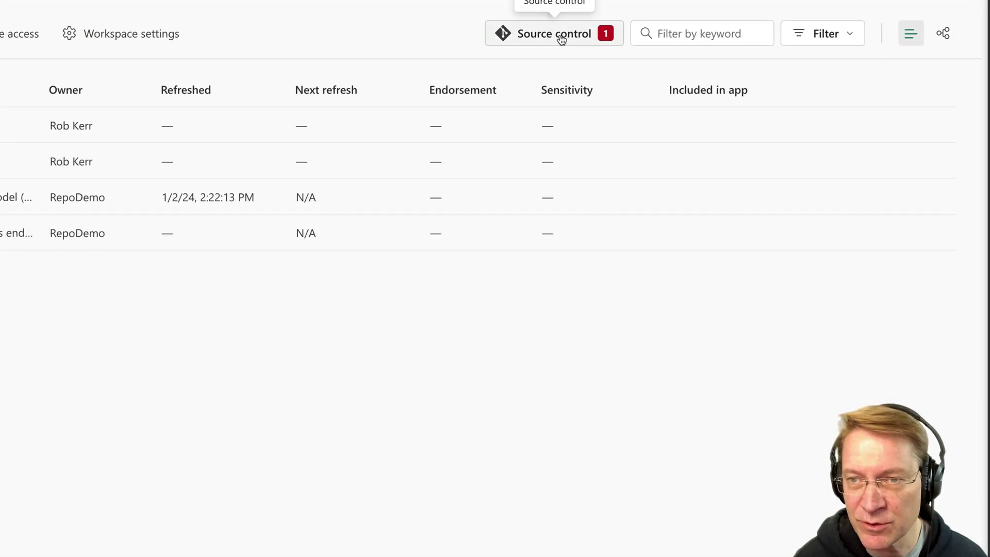
left_click(561, 39)
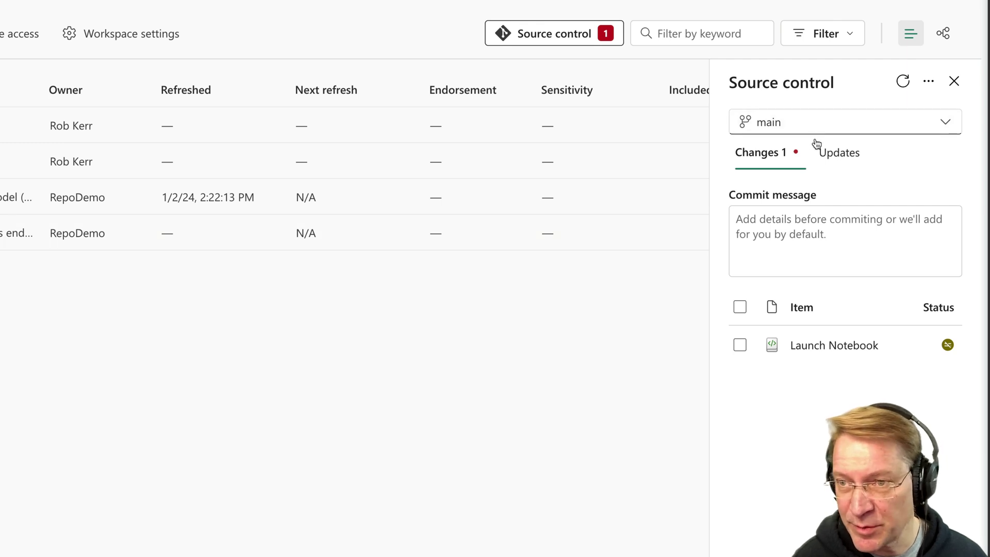
left_click(808, 235)
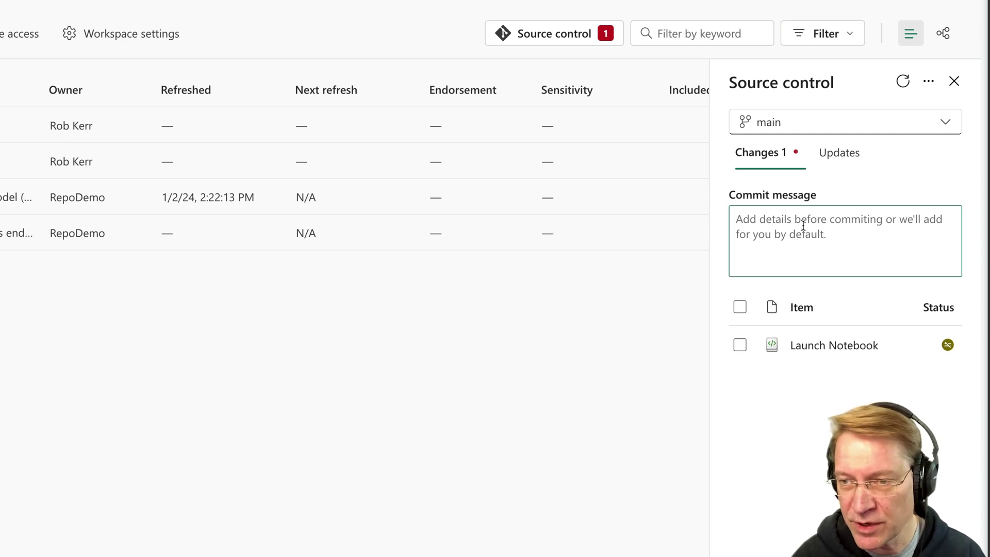
type("removed")
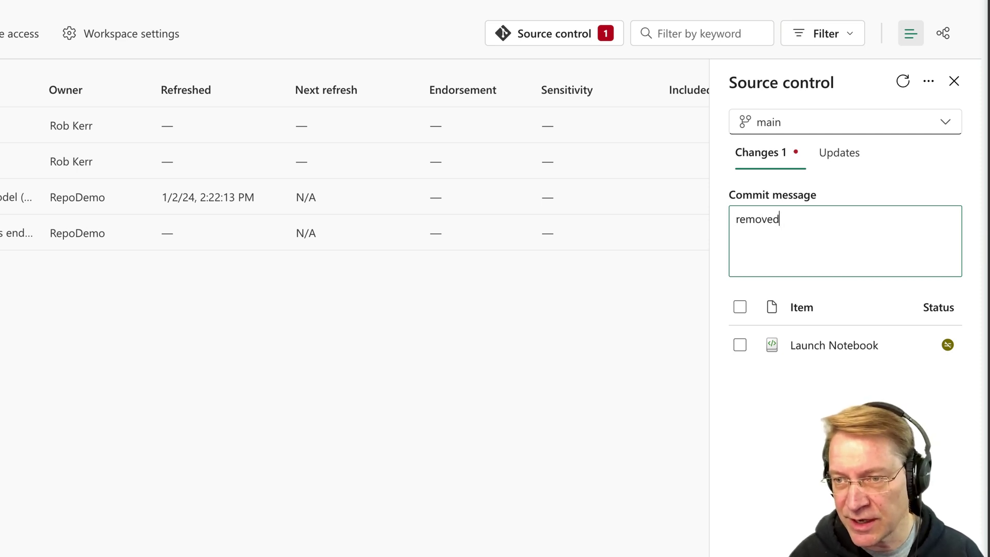
type(" ext")
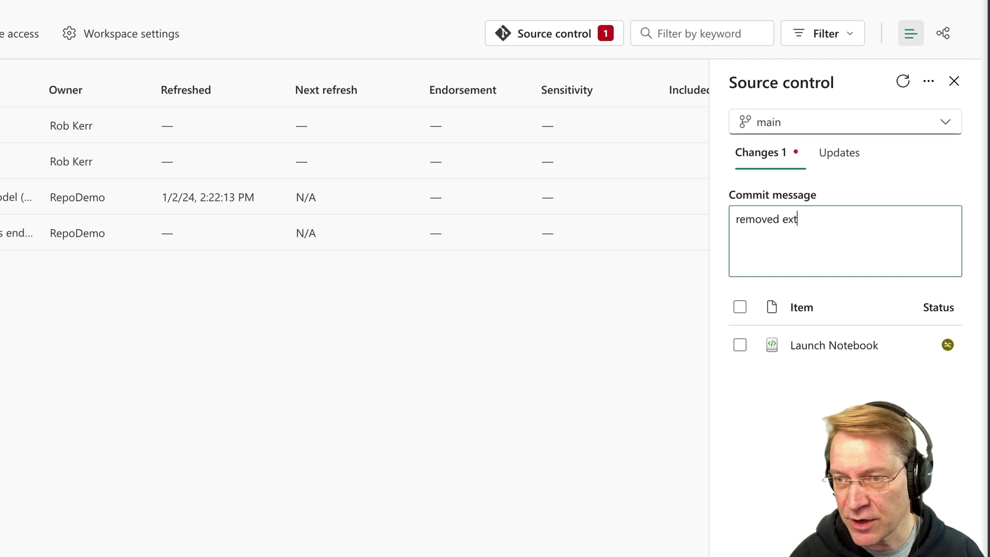
type("ra comment")
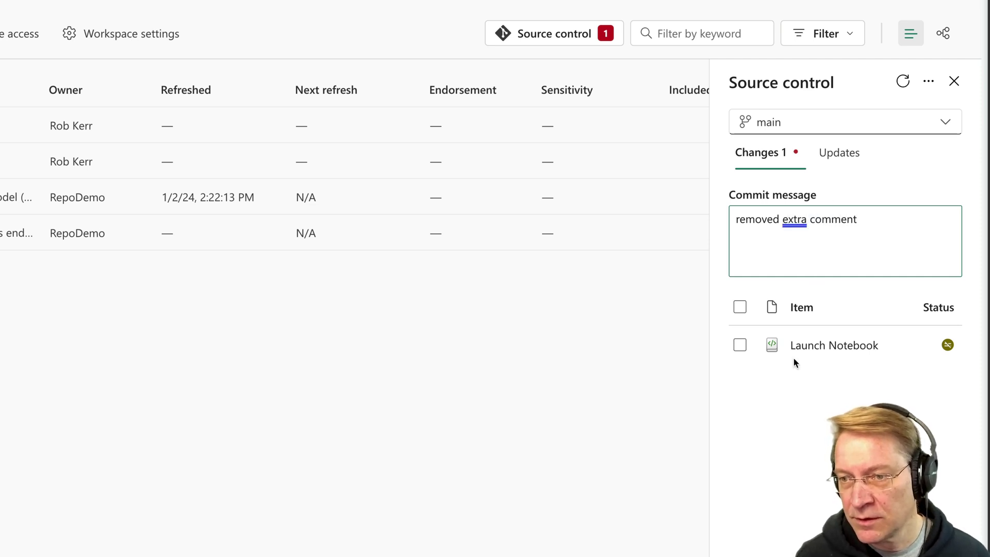
left_click(742, 348)
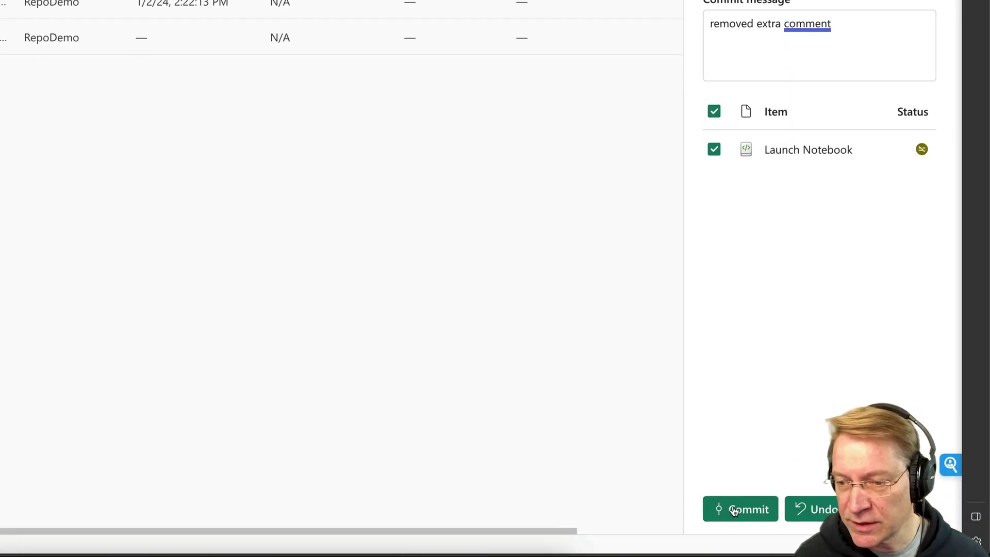
left_click(732, 511)
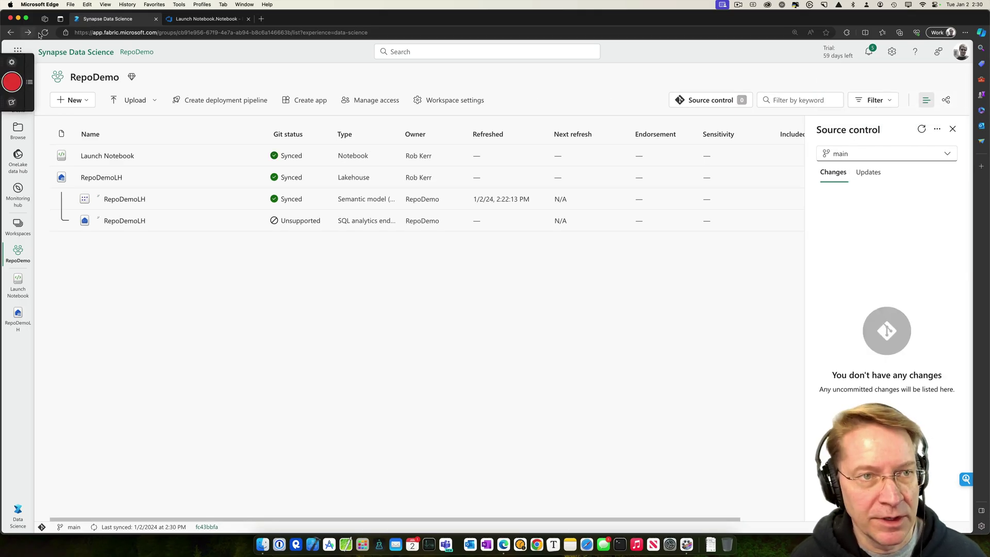
Refresh the Azure DevOps repo, view notebook-content.py, and open the 'removed extra comment' commit.
left_click(186, 20)
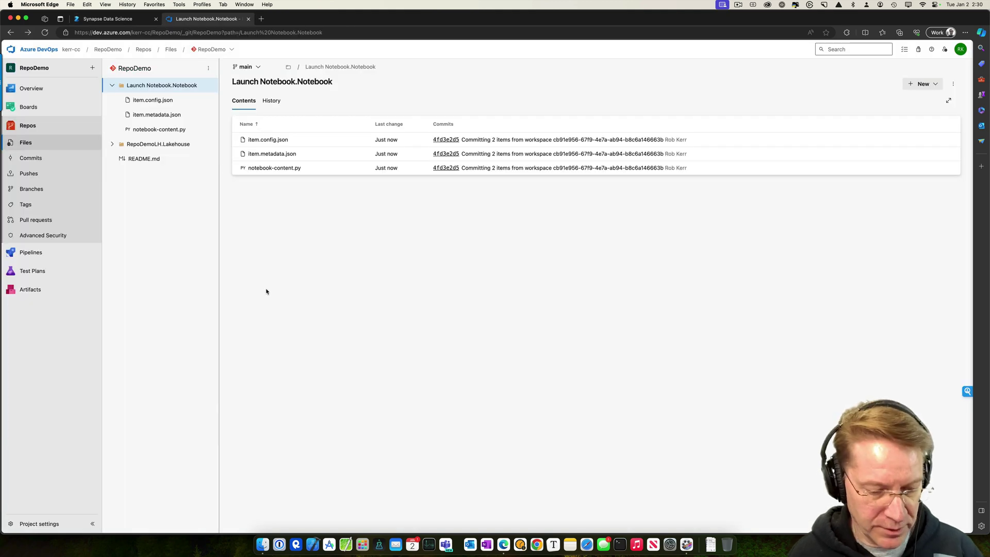
key("super+r")
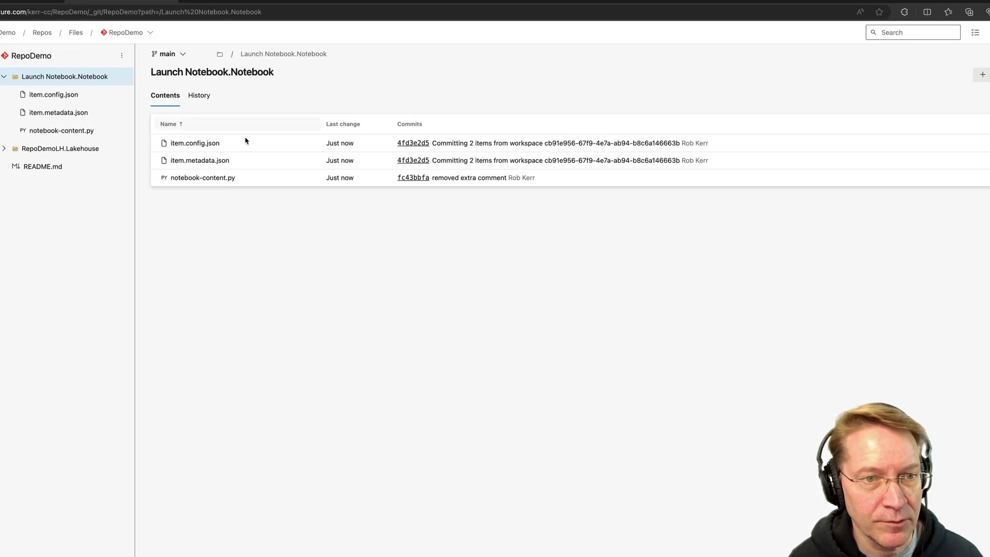
left_click(198, 178)
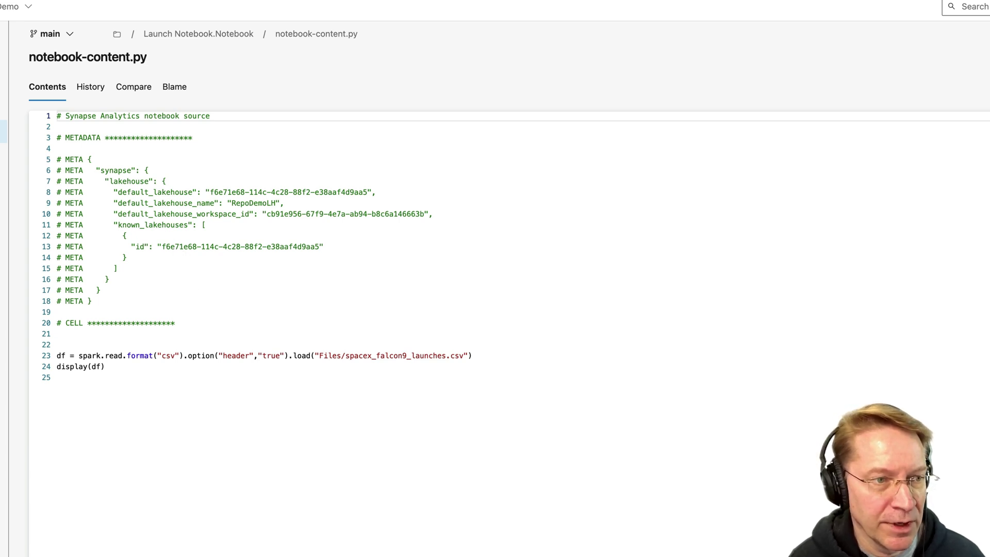
left_click(61, 248)
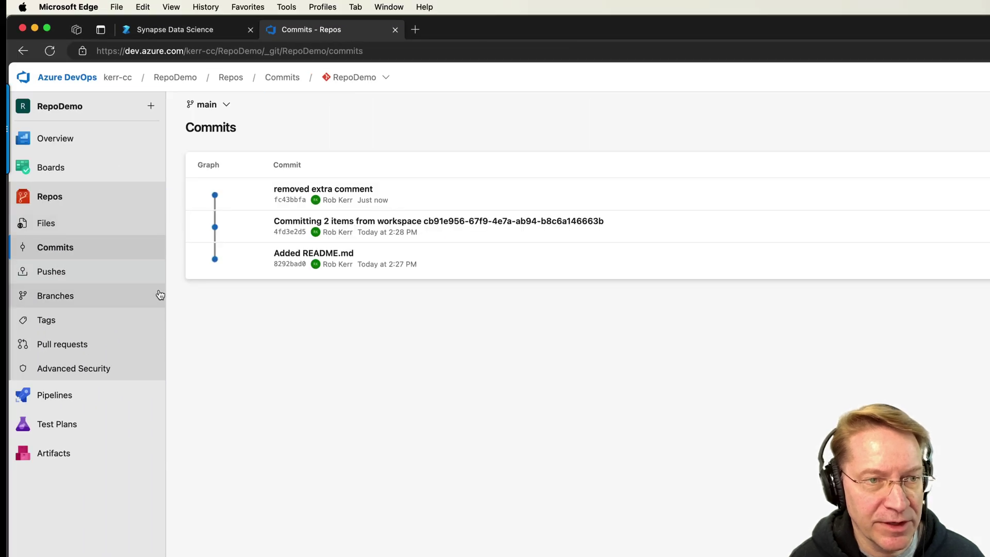
left_click(345, 193)
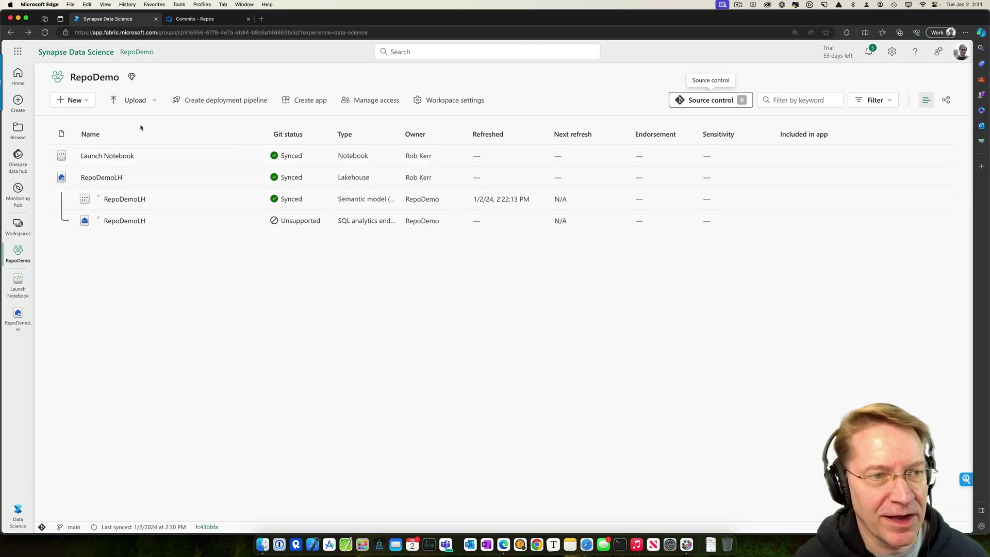
Remove the df = spark.read statement on line 2 of Launch Notebook, leaving only display(df).
left_click(109, 161)
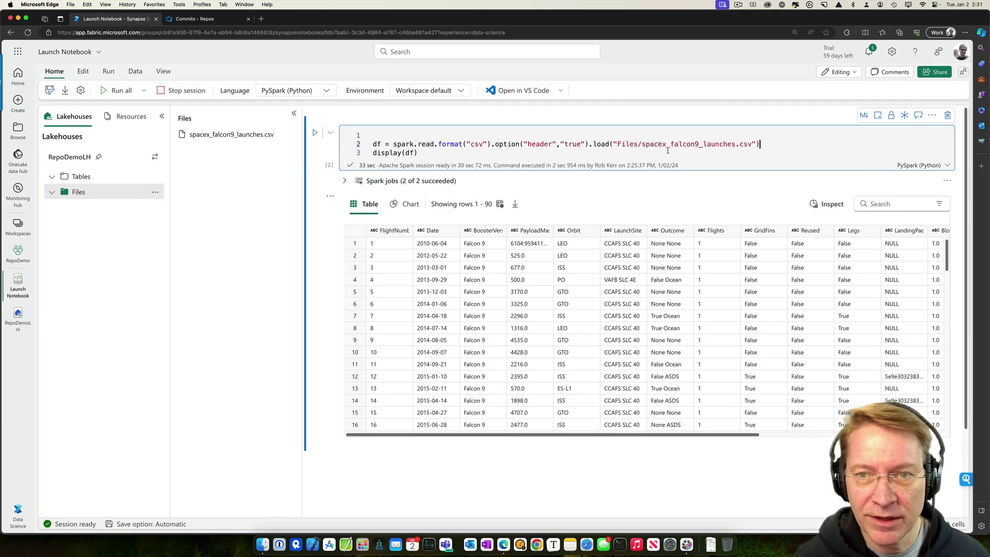
left_click_drag(769, 142, 370, 144)
key("BackSpace")
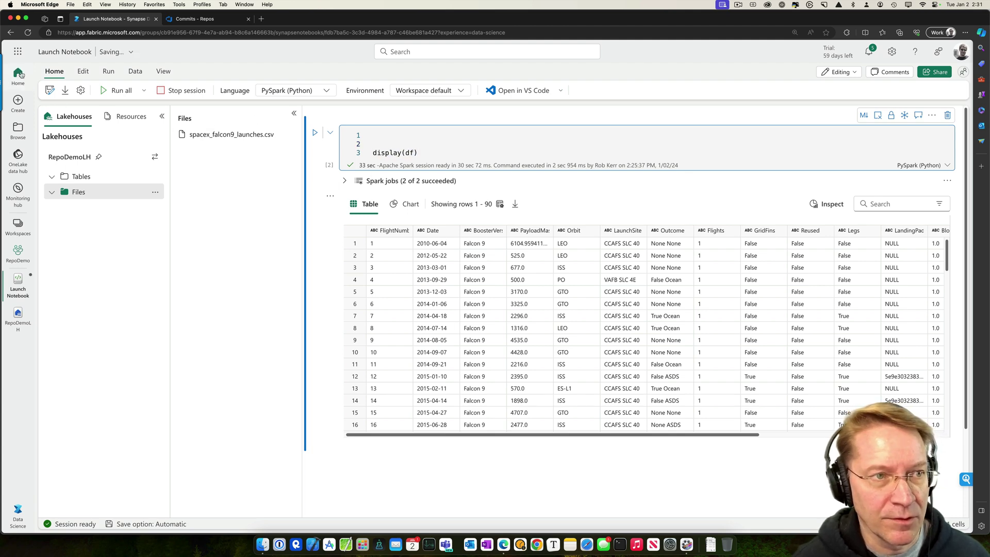
left_click(10, 32)
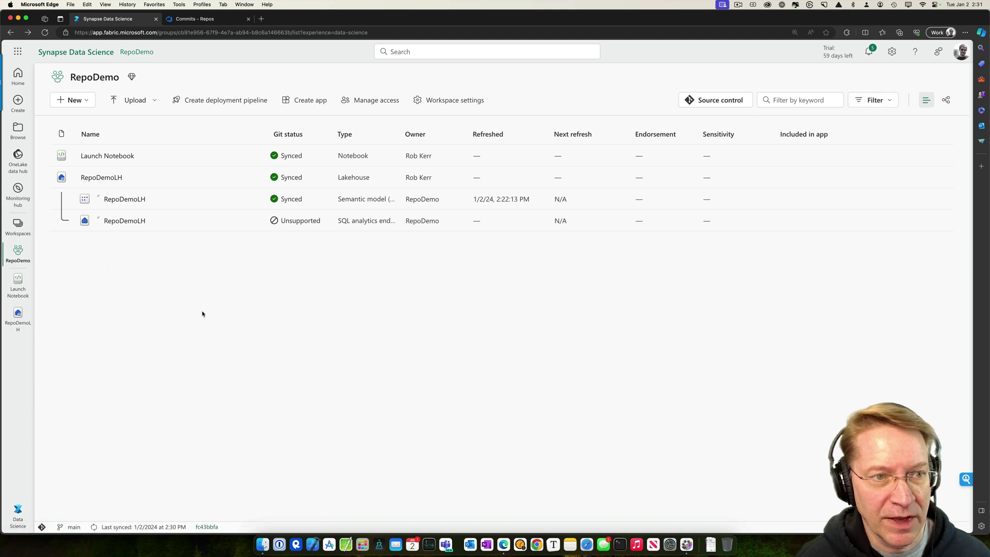
left_click(118, 161)
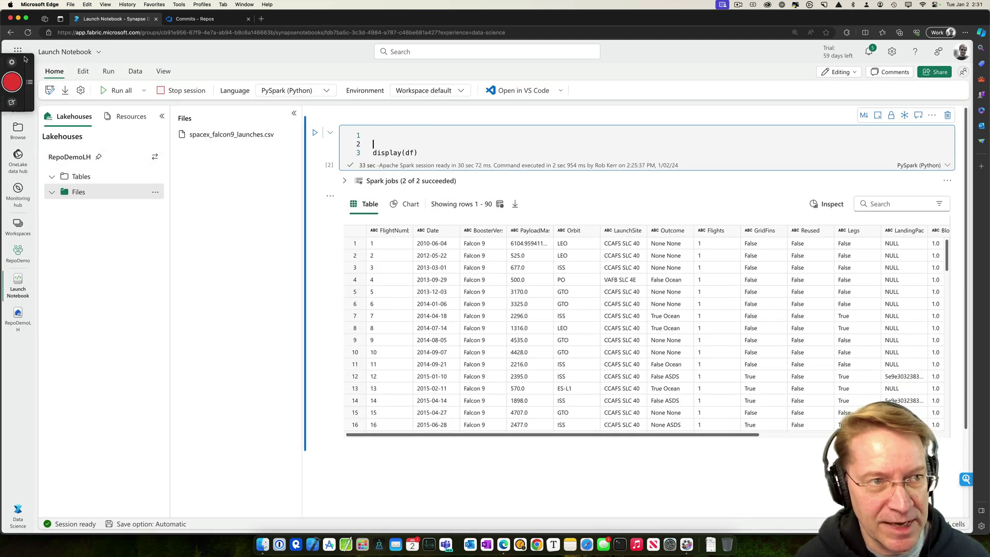
left_click(12, 32)
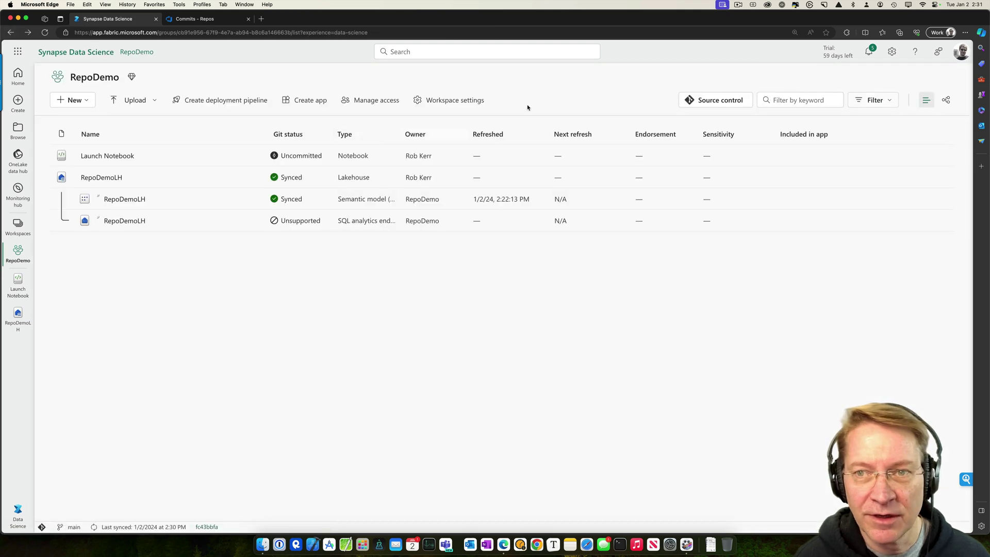
Undo the pending Launch Notebook change from Source control and confirm the discard.
left_click(694, 101)
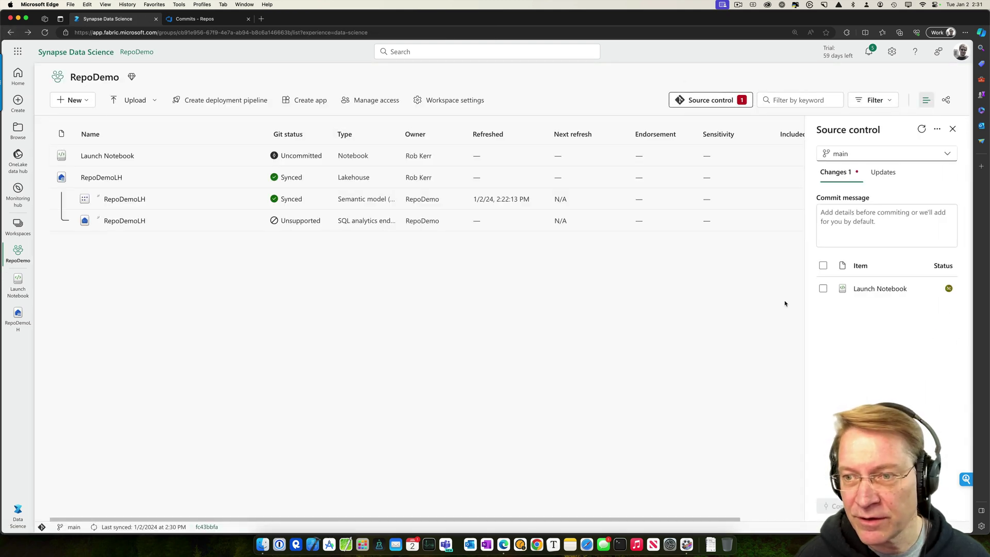
left_click(823, 288)
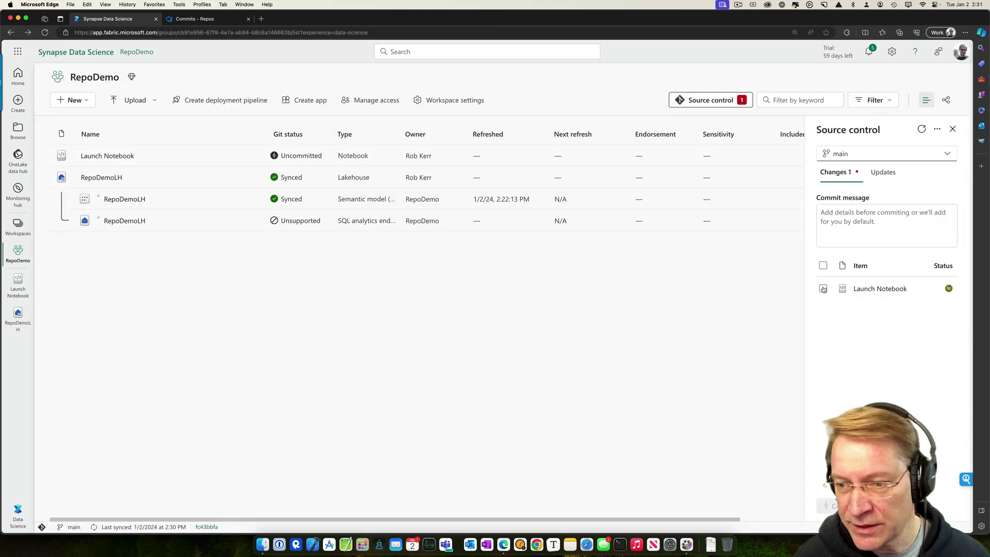
left_click(871, 505)
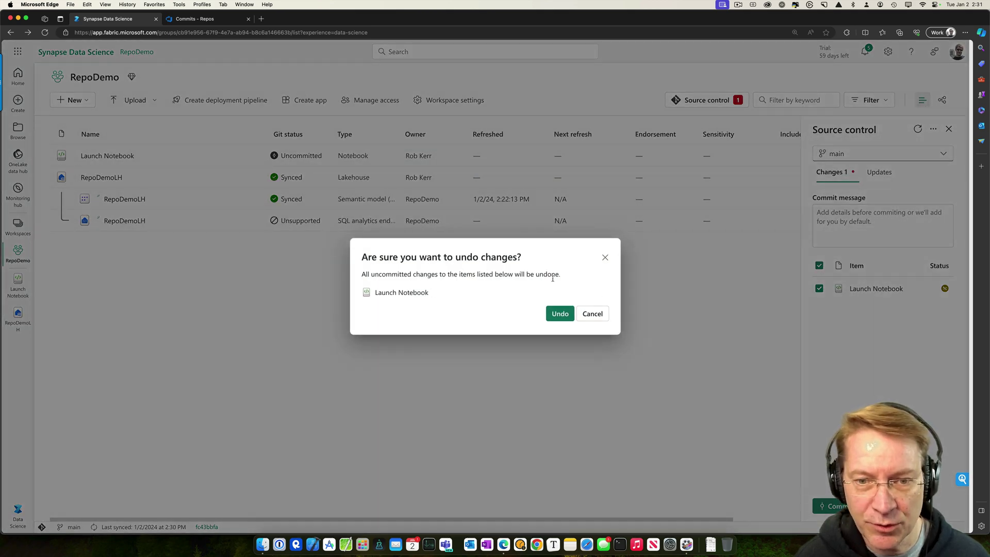
left_click(552, 314)
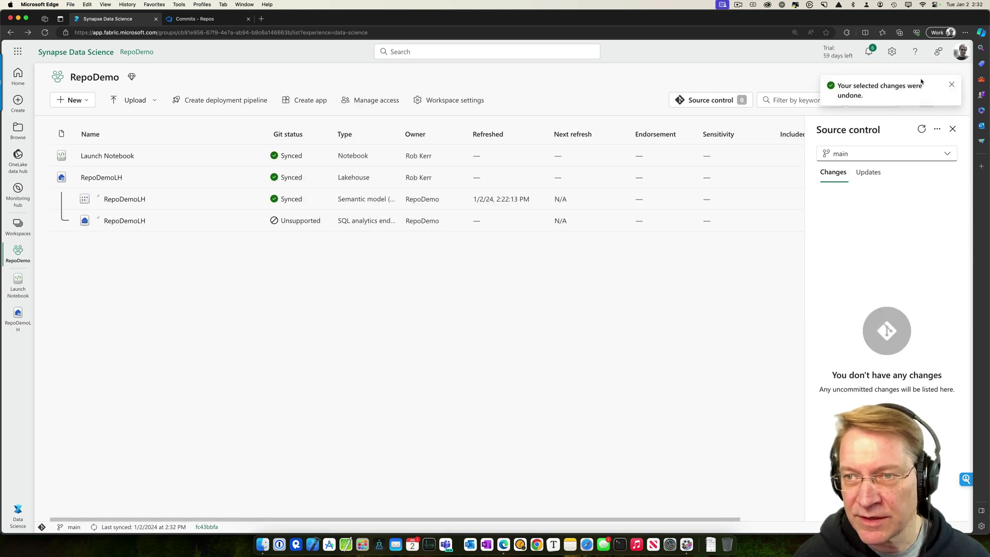
Close Source control and verify Launch Notebook's line 2 df = spark.read statement is restored.
left_click(952, 128)
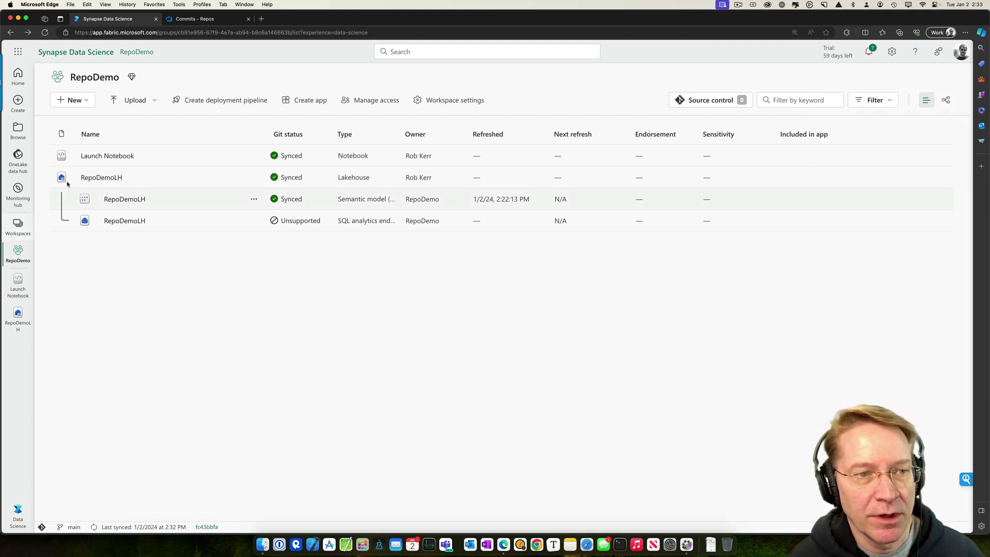
left_click(93, 157)
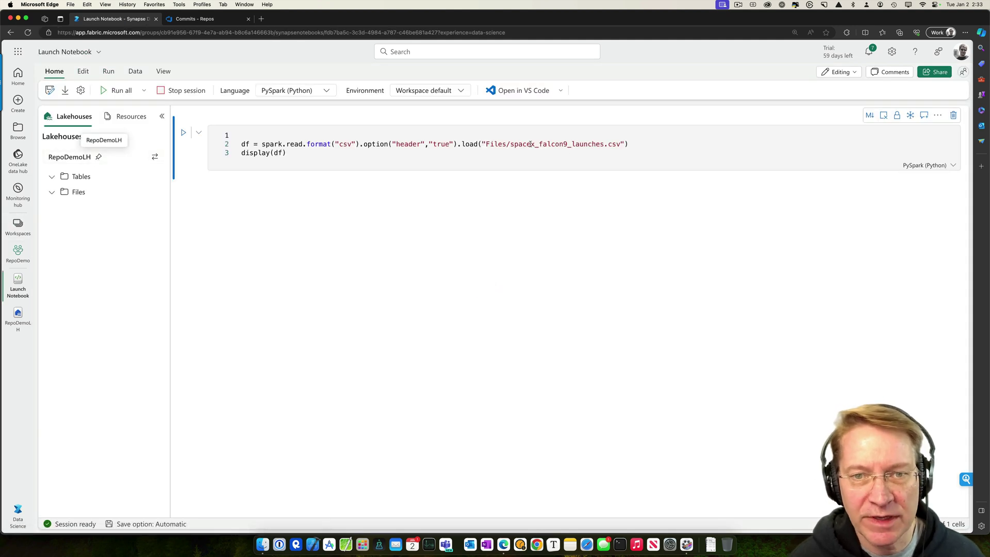
left_click_drag(628, 144, 240, 144)
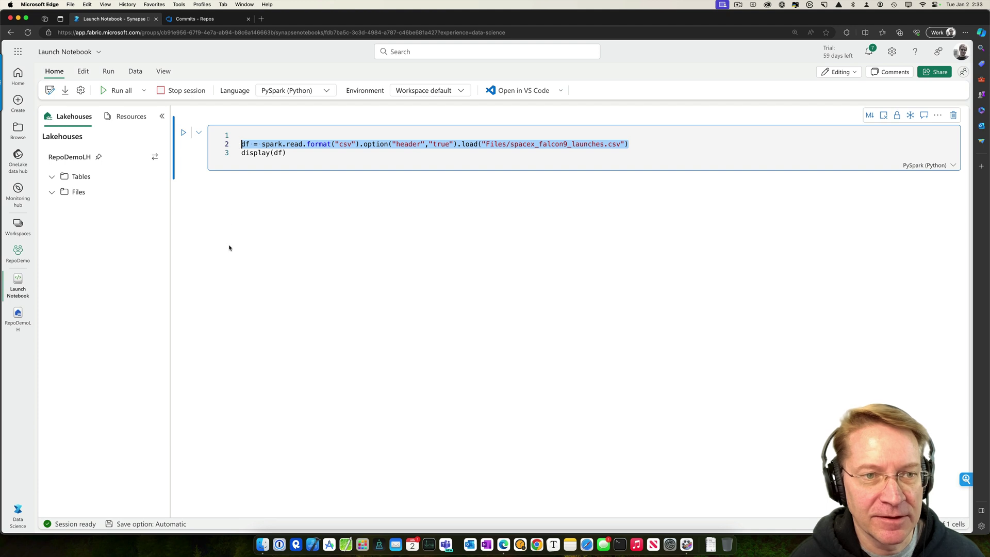
left_click(267, 244)
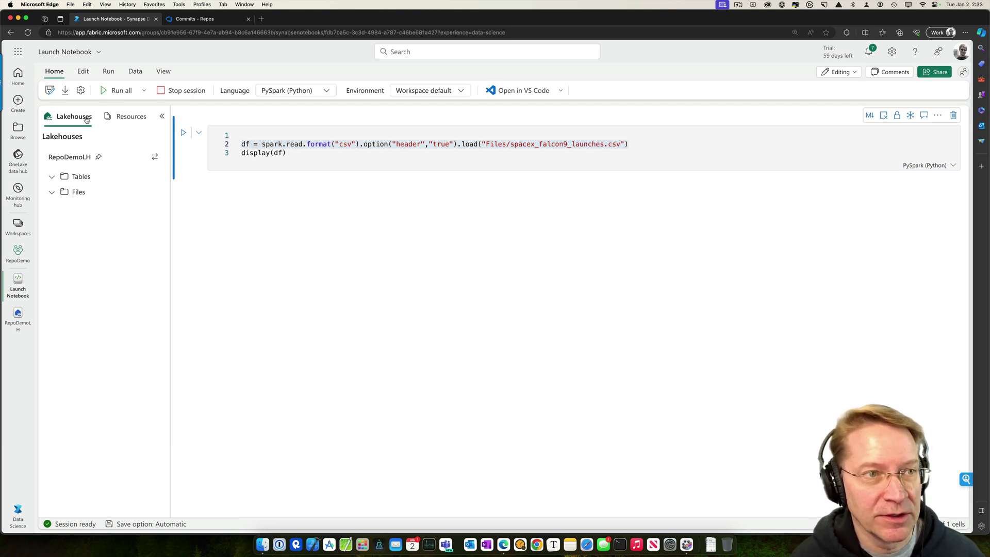
left_click(10, 32)
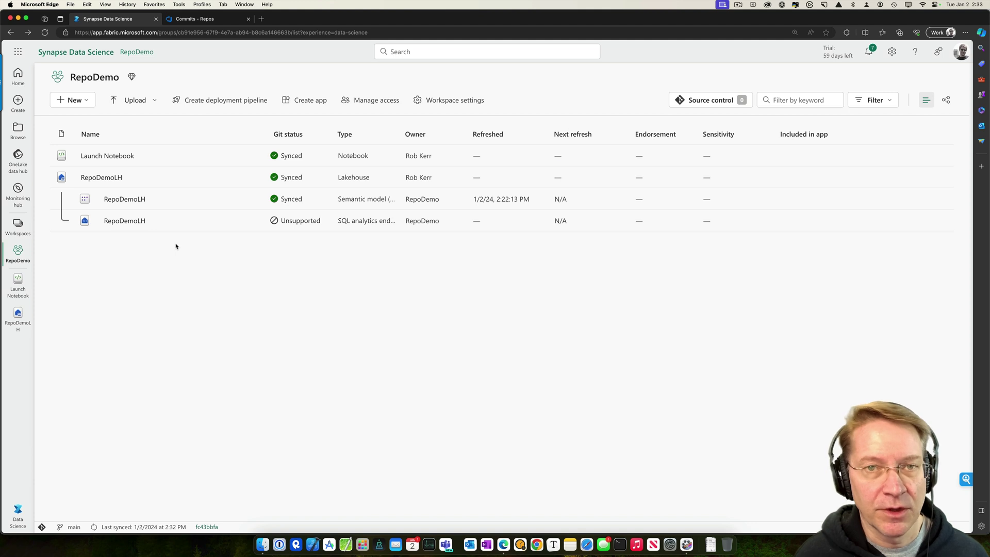